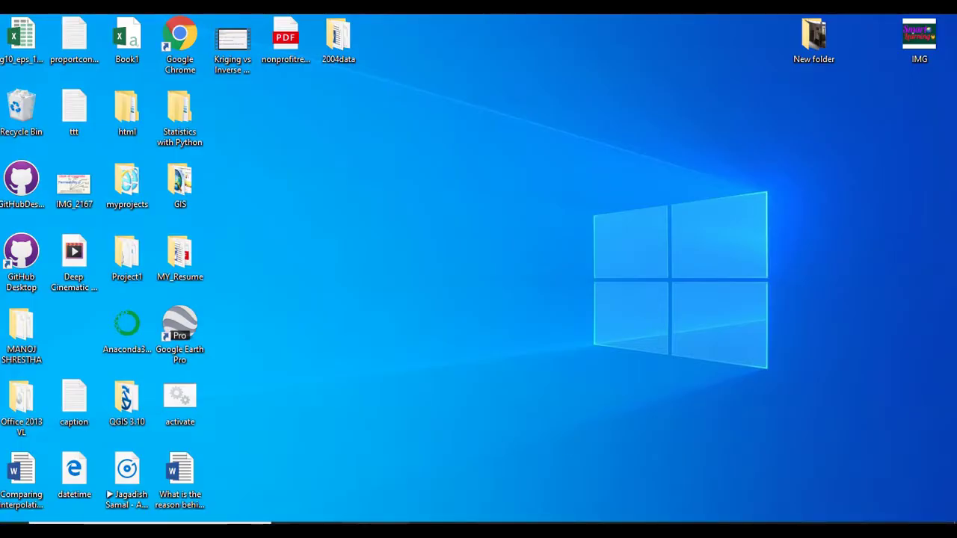
Step: Bring up the Edge window and switch to the biophysics.pdf tab
{"action": "mouse_move", "coordinate": [392, 530]}
{"action": "left_click", "coordinate": [391, 480]}
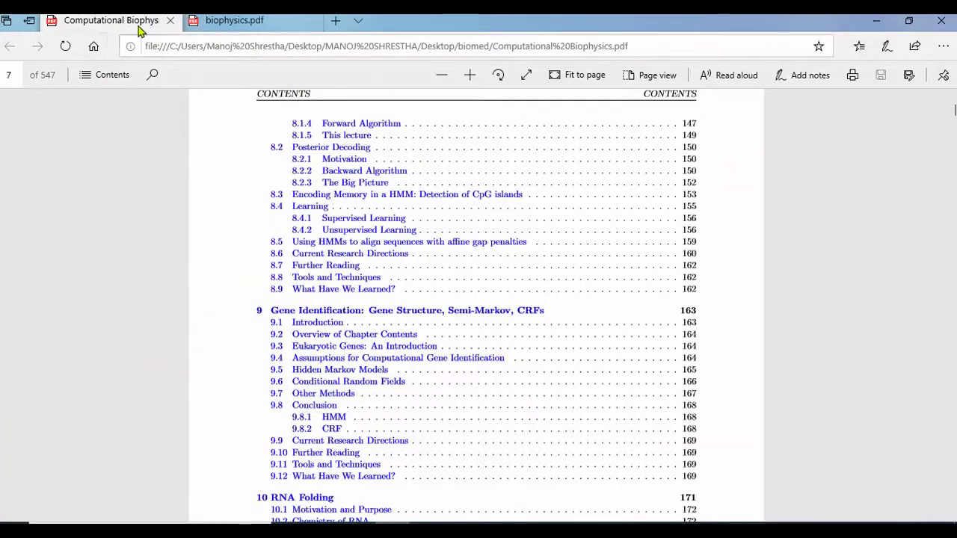
{"action": "left_click", "coordinate": [211, 22]}
{"action": "scroll", "coordinate": [523, 224], "scroll_direction": "up", "scroll_amount": 2}
{"action": "scroll", "coordinate": [560, 237], "scroll_direction": "down", "scroll_amount": 2}
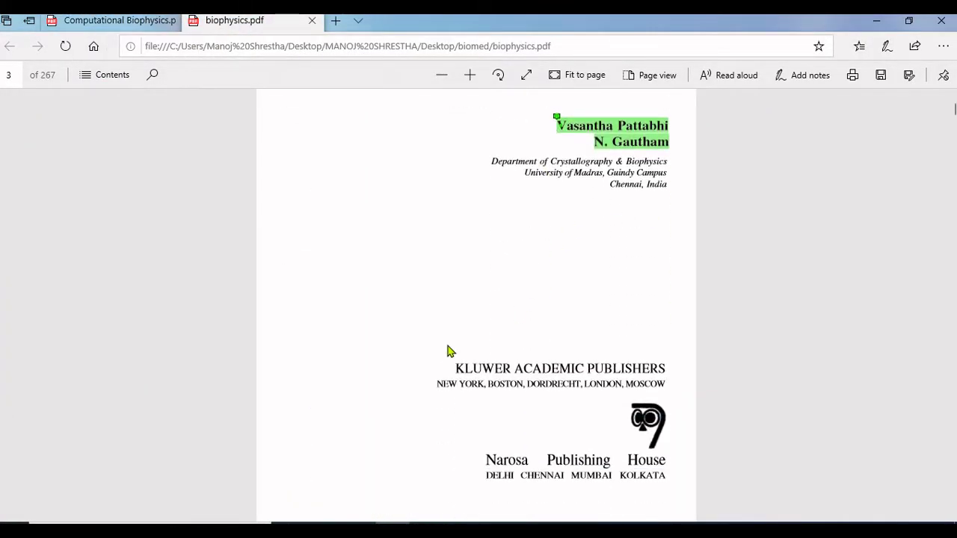
Step: Inspect the options for the highlighted author names, then enter and leave note-drawing mode
{"action": "right_click", "coordinate": [470, 252]}
{"action": "left_click", "coordinate": [400, 261]}
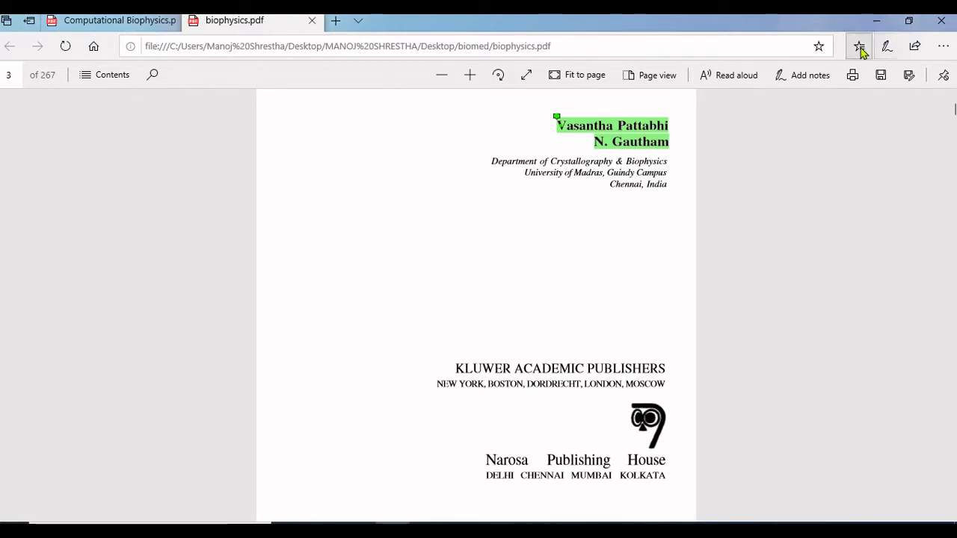
{"action": "left_click", "coordinate": [803, 74]}
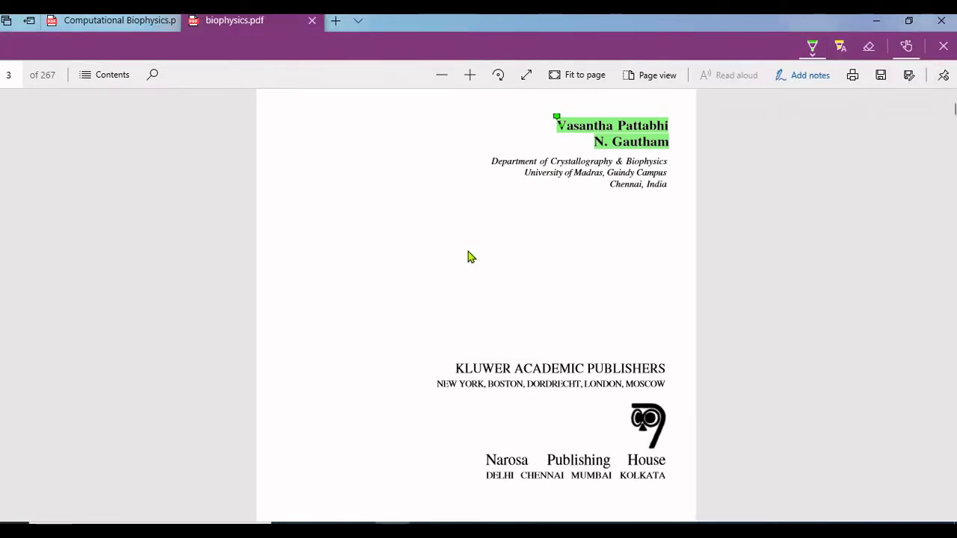
{"action": "left_click", "coordinate": [942, 46]}
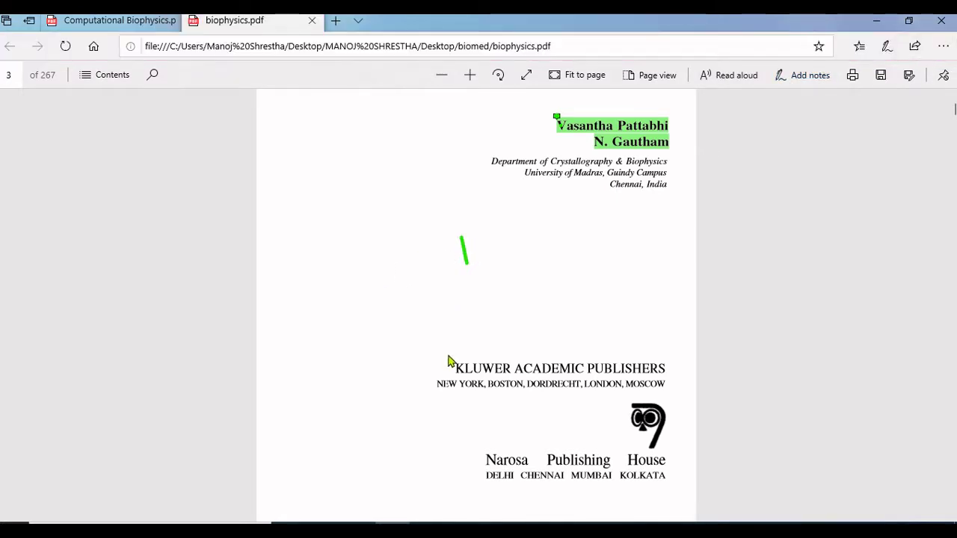
Step: Scroll to page 2, which reads This Page Intentionally Left Blank
{"action": "scroll", "coordinate": [453, 365], "scroll_direction": "down", "scroll_amount": 3}
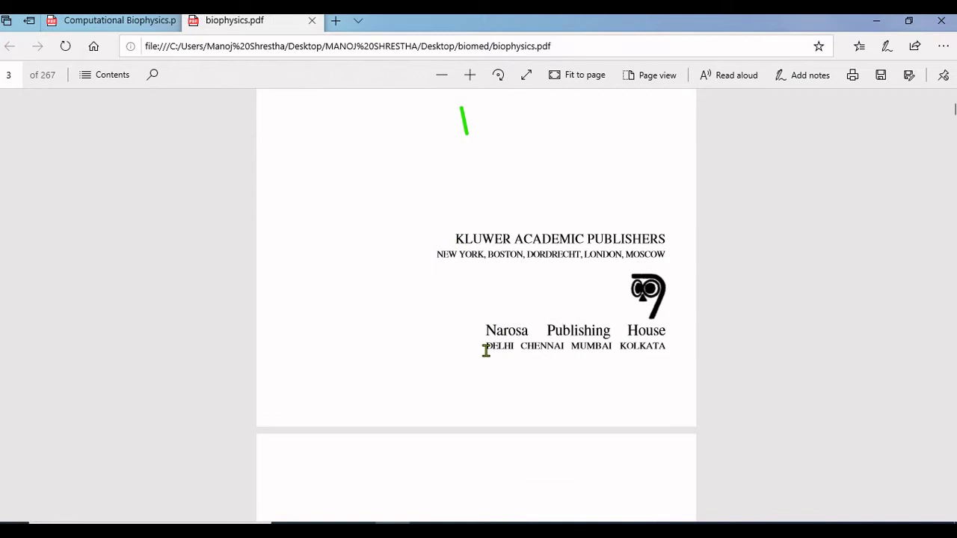
{"action": "scroll", "coordinate": [478, 314], "scroll_direction": "up", "scroll_amount": 9}
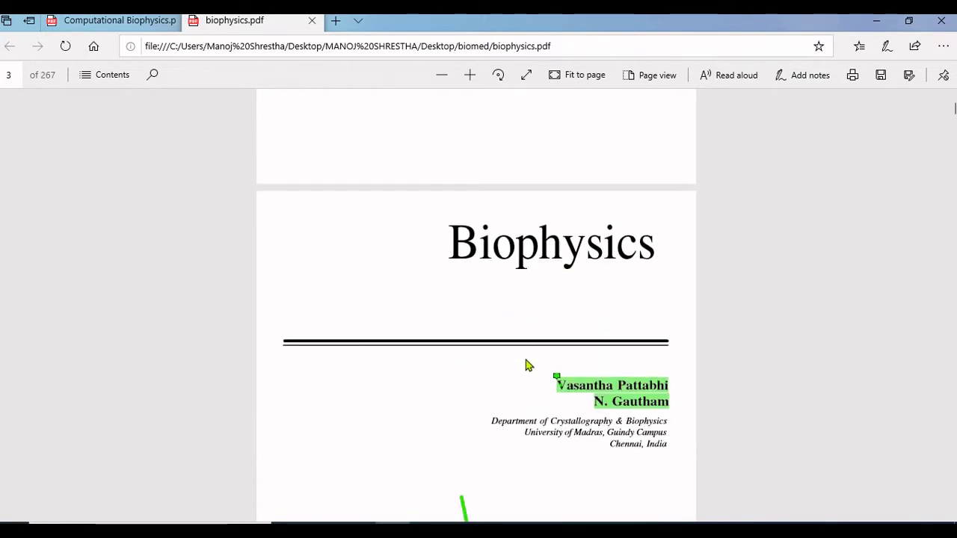
{"action": "scroll", "coordinate": [765, 178], "scroll_direction": "up", "scroll_amount": 20}
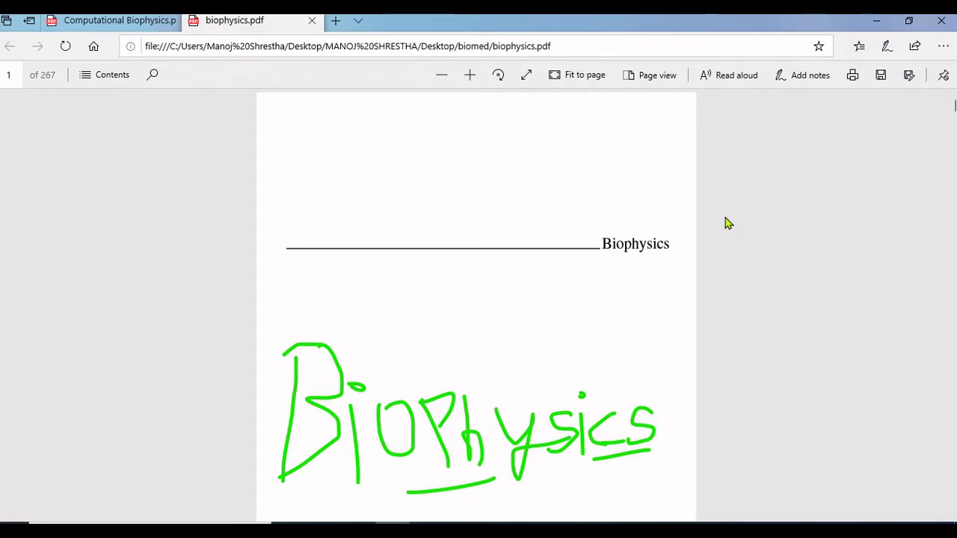
{"action": "scroll", "coordinate": [725, 219], "scroll_direction": "down", "scroll_amount": 5}
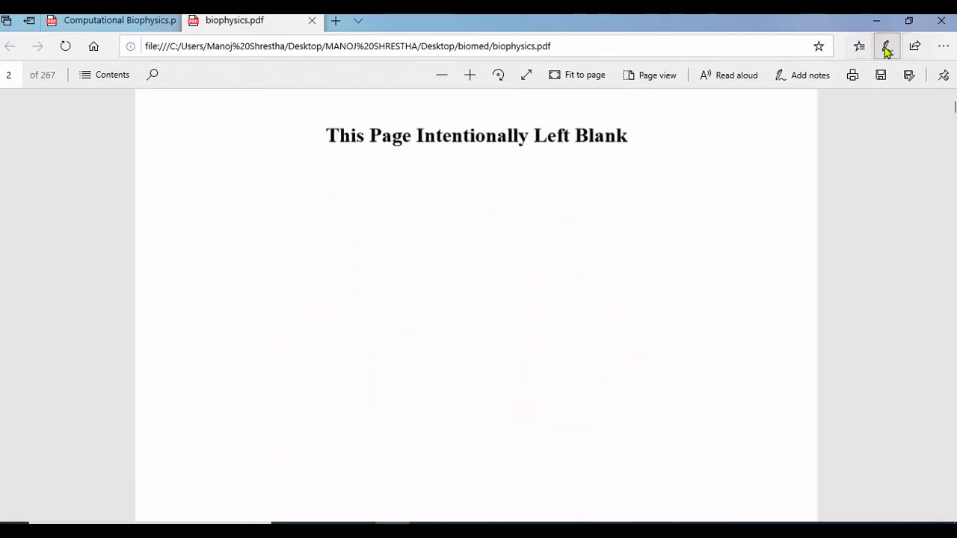
Step: Start inking and handwrite 'How to add' in green on page 2
{"action": "left_click", "coordinate": [886, 45]}
{"action": "left_click_drag", "start_coordinate": [196, 205], "coordinate": [183, 271]}
{"action": "left_click_drag", "start_coordinate": [184, 237], "coordinate": [228, 232]}
{"action": "left_click_drag", "start_coordinate": [233, 203], "coordinate": [217, 259]}
{"action": "left_click_drag", "start_coordinate": [256, 215], "coordinate": [257, 217]}
{"action": "mouse_move", "coordinate": [282, 219]}
{"action": "left_mouse_down"}
{"action": "mouse_move", "coordinate": [320, 224]}
{"action": "mouse_move", "coordinate": [339, 203]}
{"action": "left_mouse_up"}
{"action": "left_click_drag", "start_coordinate": [391, 208], "coordinate": [424, 247]}
{"action": "left_click_drag", "start_coordinate": [357, 232], "coordinate": [388, 231]}
{"action": "left_click_drag", "start_coordinate": [445, 216], "coordinate": [433, 216]}
{"action": "mouse_move", "coordinate": [528, 211]}
{"action": "left_mouse_down"}
{"action": "mouse_move", "coordinate": [545, 249]}
{"action": "mouse_move", "coordinate": [542, 209]}
{"action": "left_mouse_up"}
{"action": "mouse_move", "coordinate": [613, 193]}
{"action": "left_mouse_down"}
{"action": "mouse_move", "coordinate": [610, 251]}
{"action": "mouse_move", "coordinate": [608, 225]}
{"action": "left_mouse_up"}
{"action": "left_click_drag", "start_coordinate": [660, 198], "coordinate": [662, 256]}
{"action": "left_click_drag", "start_coordinate": [218, 322], "coordinate": [222, 346]}
Step: Handwrite 'comments in' on the second line
{"action": "left_click_drag", "start_coordinate": [254, 319], "coordinate": [270, 328]}
{"action": "mouse_move", "coordinate": [290, 321]}
{"action": "left_mouse_down"}
{"action": "mouse_move", "coordinate": [316, 334]}
{"action": "mouse_move", "coordinate": [371, 305]}
{"action": "mouse_move", "coordinate": [417, 351]}
{"action": "mouse_move", "coordinate": [512, 352]}
{"action": "left_mouse_up"}
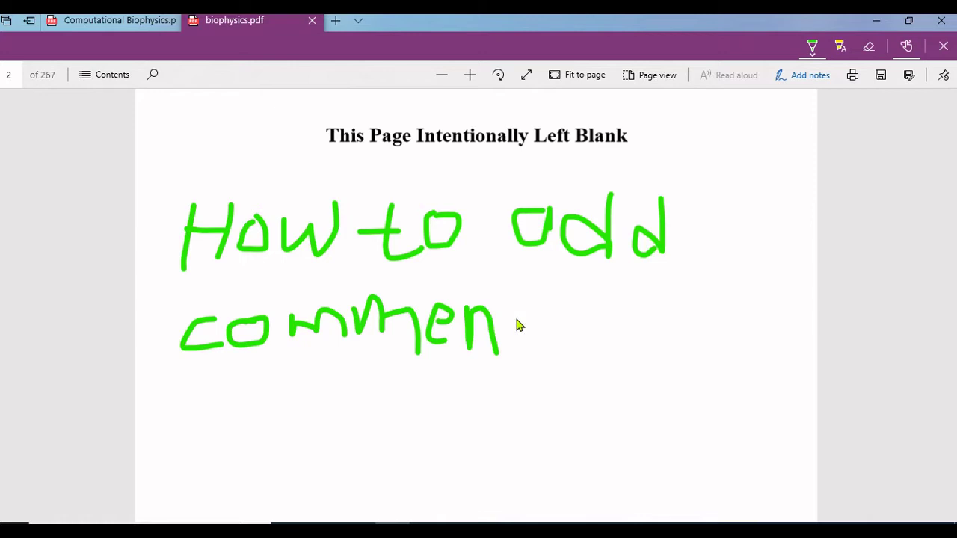
{"action": "left_click_drag", "start_coordinate": [515, 284], "coordinate": [539, 353]}
{"action": "mouse_move", "coordinate": [507, 320]}
{"action": "left_mouse_down"}
{"action": "mouse_move", "coordinate": [555, 316]}
{"action": "mouse_move", "coordinate": [541, 356]}
{"action": "left_mouse_up"}
{"action": "left_click_drag", "start_coordinate": [668, 314], "coordinate": [668, 359]}
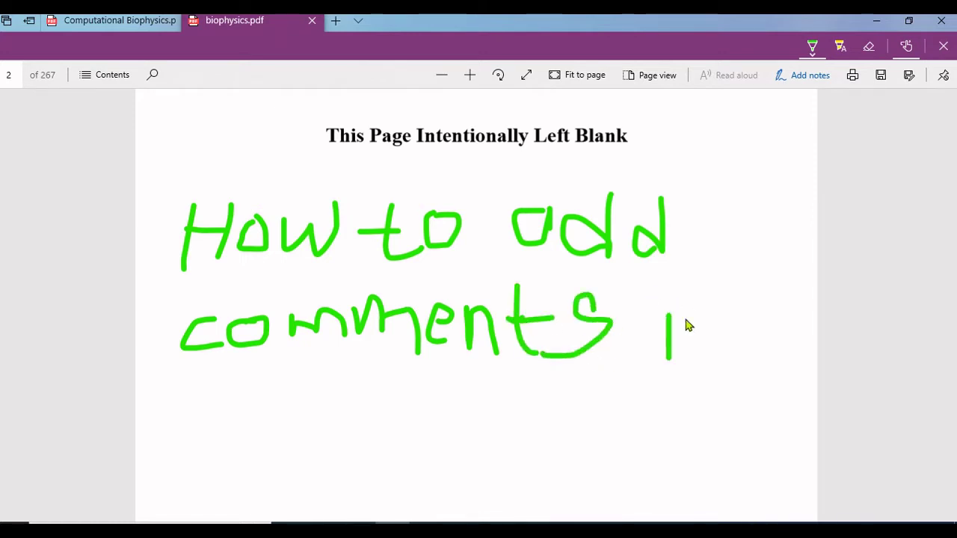
{"action": "left_click_drag", "start_coordinate": [671, 288], "coordinate": [678, 298]}
{"action": "mouse_move", "coordinate": [699, 317]}
{"action": "left_mouse_down"}
{"action": "mouse_move", "coordinate": [701, 352]}
{"action": "mouse_move", "coordinate": [727, 359]}
{"action": "left_mouse_up"}
{"action": "mouse_move", "coordinate": [257, 385]}
{"action": "left_mouse_down"}
{"action": "mouse_move", "coordinate": [245, 467]}
{"action": "mouse_move", "coordinate": [254, 428]}
{"action": "left_mouse_up"}
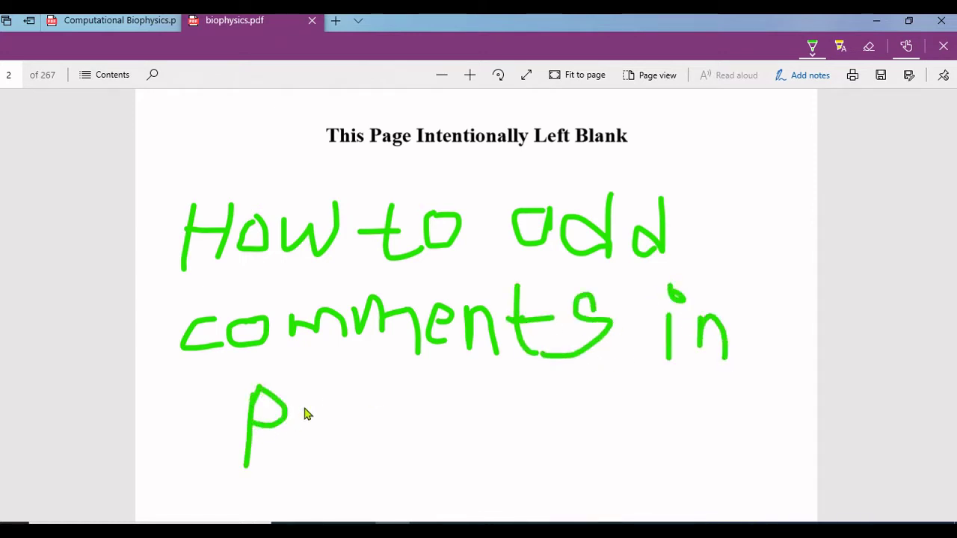
Step: Handwrite 'pdf file?' on a third line and draw lines above and below the question
{"action": "left_click_drag", "start_coordinate": [318, 430], "coordinate": [321, 456]}
{"action": "left_click_drag", "start_coordinate": [380, 370], "coordinate": [353, 465]}
{"action": "left_click_drag", "start_coordinate": [346, 409], "coordinate": [384, 405]}
{"action": "left_click_drag", "start_coordinate": [499, 370], "coordinate": [479, 472]}
{"action": "left_click_drag", "start_coordinate": [498, 416], "coordinate": [465, 419]}
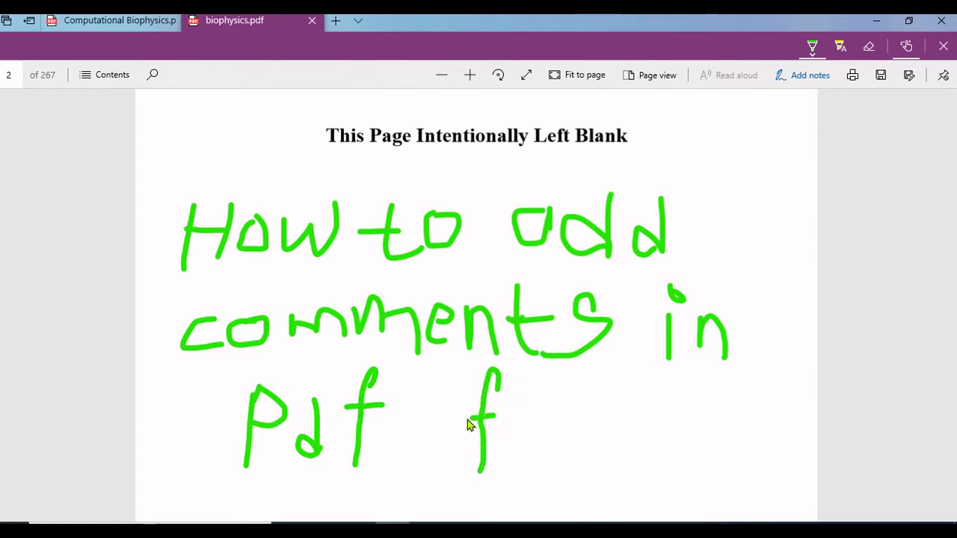
{"action": "left_click_drag", "start_coordinate": [514, 398], "coordinate": [508, 450]}
{"action": "left_click_drag", "start_coordinate": [557, 372], "coordinate": [537, 450]}
{"action": "left_click_drag", "start_coordinate": [560, 426], "coordinate": [596, 432]}
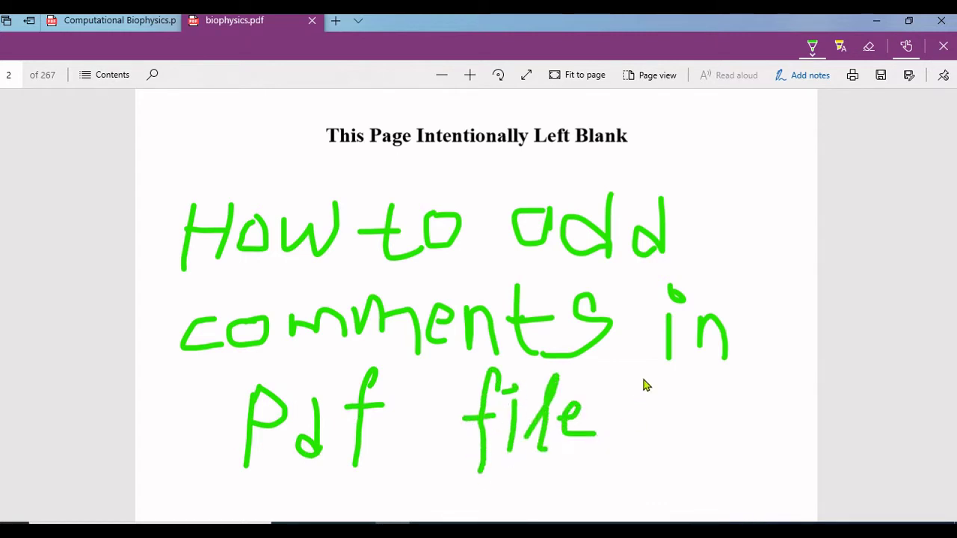
{"action": "left_click_drag", "start_coordinate": [642, 377], "coordinate": [636, 446]}
{"action": "mouse_move", "coordinate": [805, 163]}
{"action": "left_mouse_down"}
{"action": "mouse_move", "coordinate": [642, 189]}
{"action": "mouse_move", "coordinate": [159, 189]}
{"action": "left_mouse_up"}
{"action": "mouse_move", "coordinate": [814, 505]}
{"action": "left_mouse_down"}
{"action": "mouse_move", "coordinate": [508, 520]}
{"action": "mouse_move", "coordinate": [154, 489]}
{"action": "left_mouse_up"}
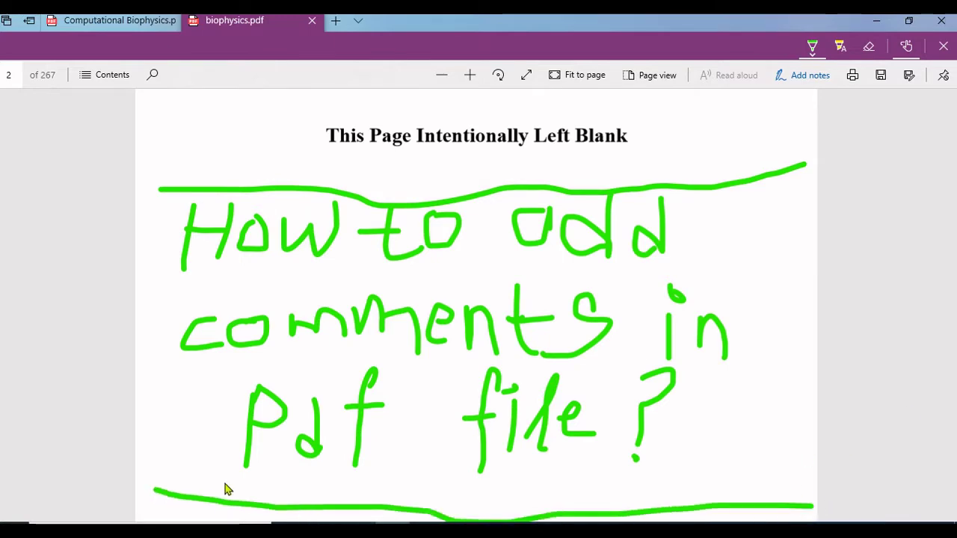
Step: Leave inking mode and scroll to contents entry 8.7 NMR Applications in Chemistry on page 12
{"action": "scroll", "coordinate": [314, 389], "scroll_direction": "down", "scroll_amount": 2}
{"action": "scroll", "coordinate": [314, 389], "scroll_direction": "up", "scroll_amount": 1}
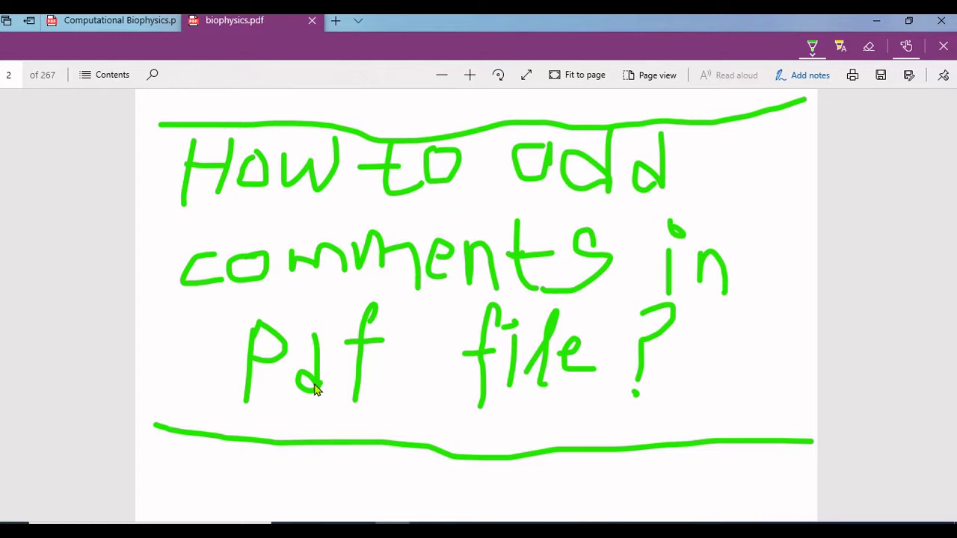
{"action": "scroll", "coordinate": [314, 388], "scroll_direction": "down", "scroll_amount": 5}
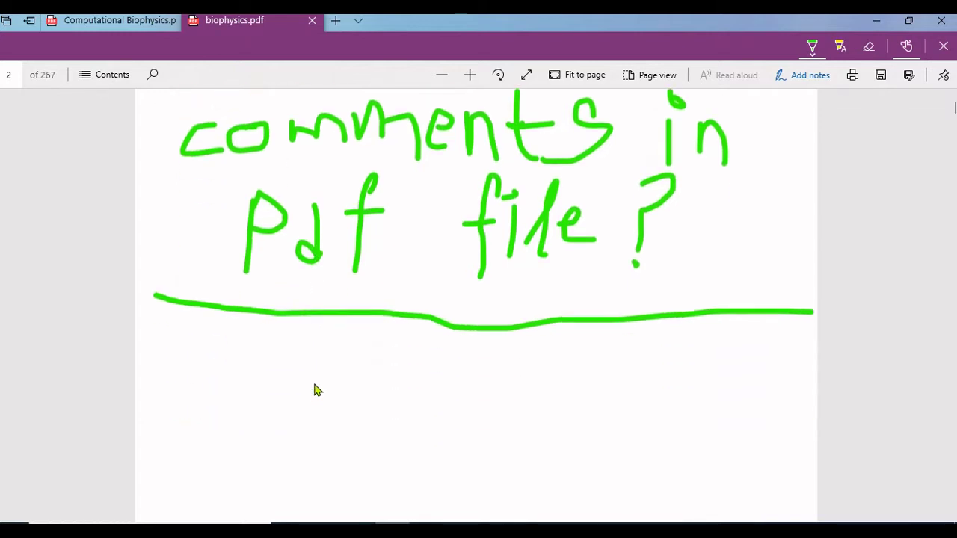
{"action": "scroll", "coordinate": [440, 350], "scroll_direction": "down", "scroll_amount": 7}
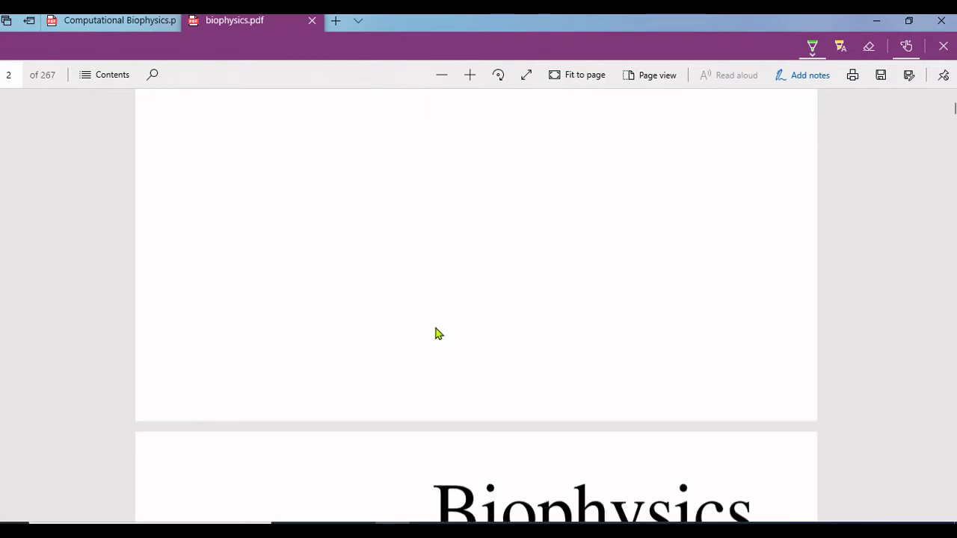
{"action": "scroll", "coordinate": [424, 323], "scroll_direction": "down", "scroll_amount": 4}
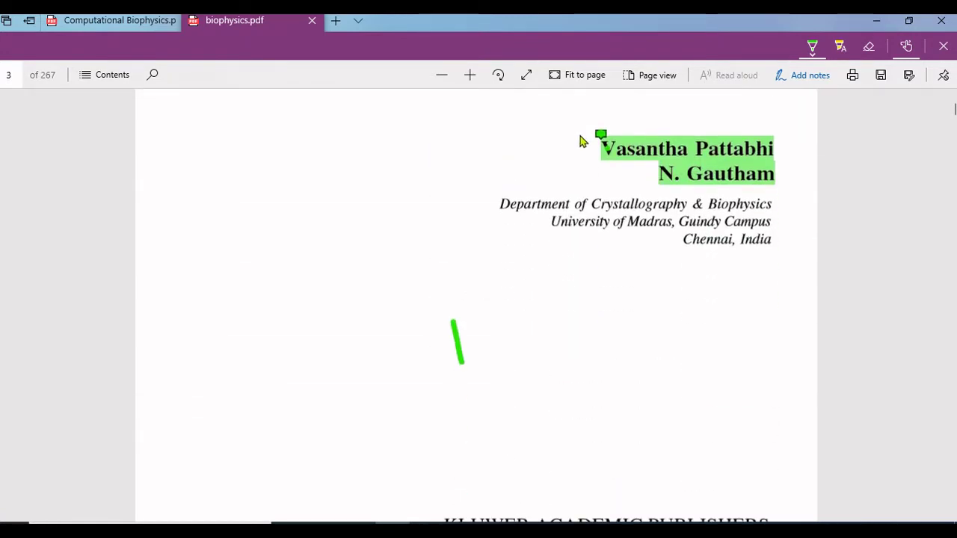
{"action": "left_click", "coordinate": [943, 46]}
{"action": "scroll", "coordinate": [572, 293], "scroll_direction": "down", "scroll_amount": 10}
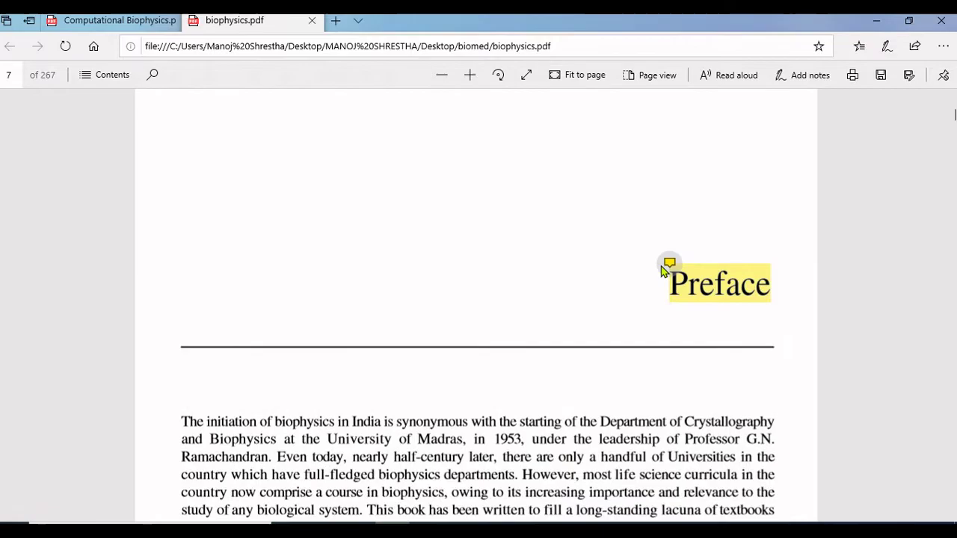
{"action": "mouse_move", "coordinate": [669, 266]}
{"action": "scroll", "coordinate": [627, 273], "scroll_direction": "down", "scroll_amount": 20}
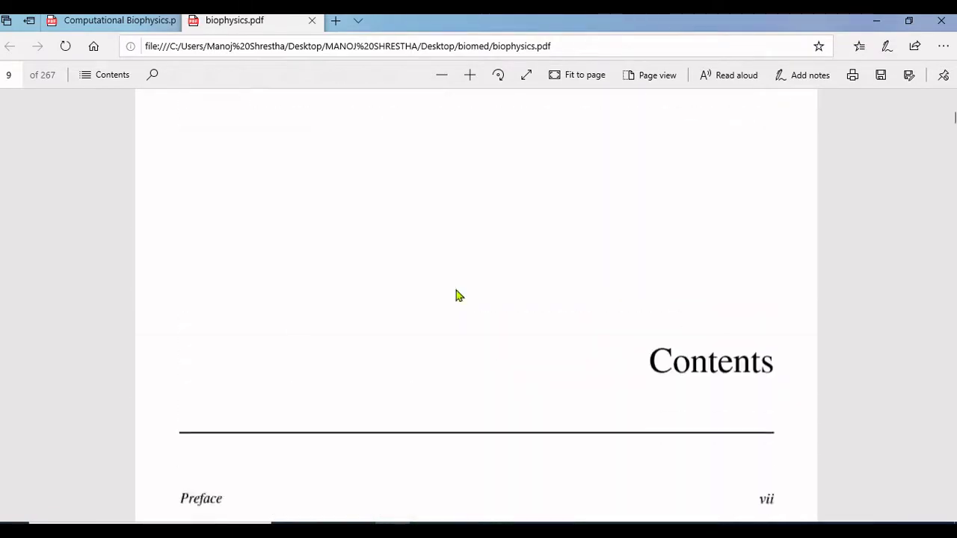
{"action": "scroll", "coordinate": [355, 288], "scroll_direction": "down", "scroll_amount": 20}
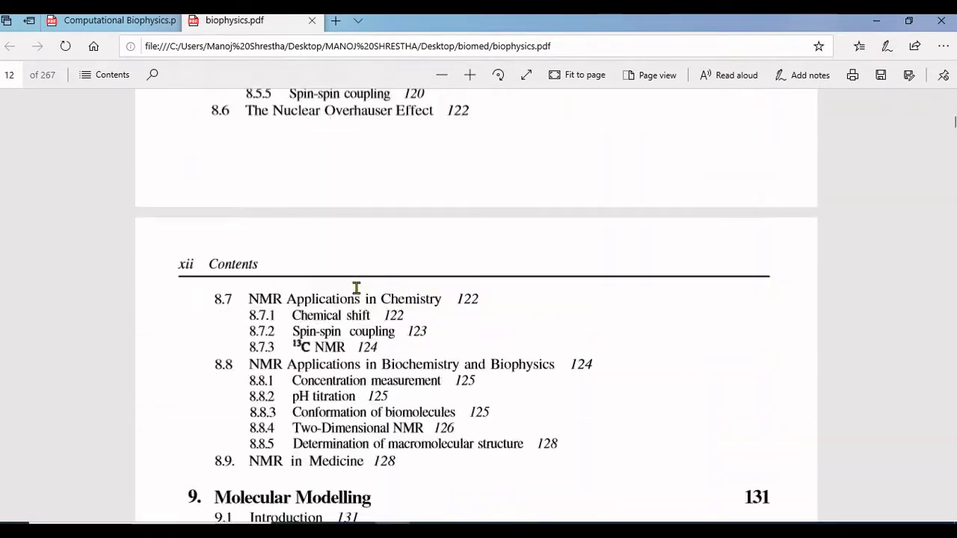
{"action": "scroll", "coordinate": [314, 260], "scroll_direction": "up", "scroll_amount": 1}
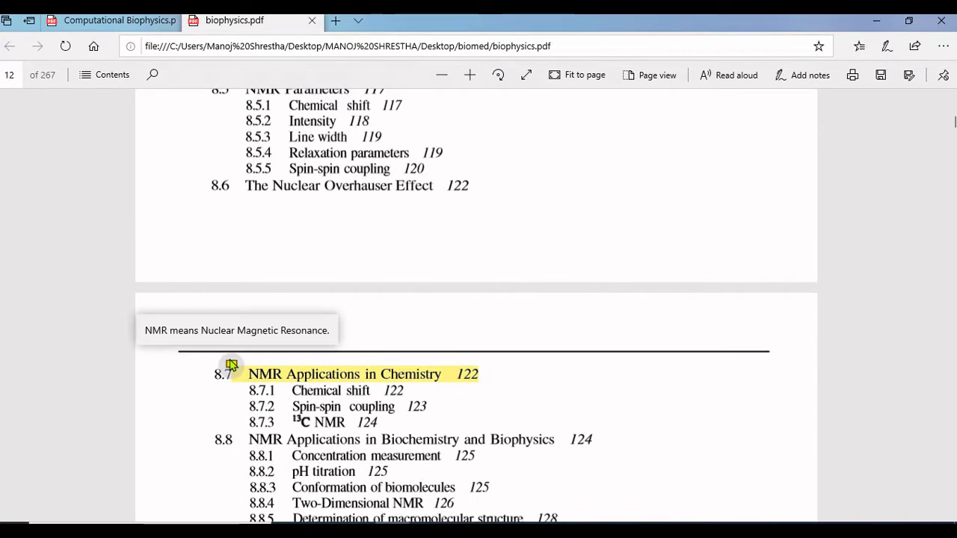
Step: Open the NMR highlight's options and dismiss the colour choices without changing anything
{"action": "right_click", "coordinate": [305, 378]}
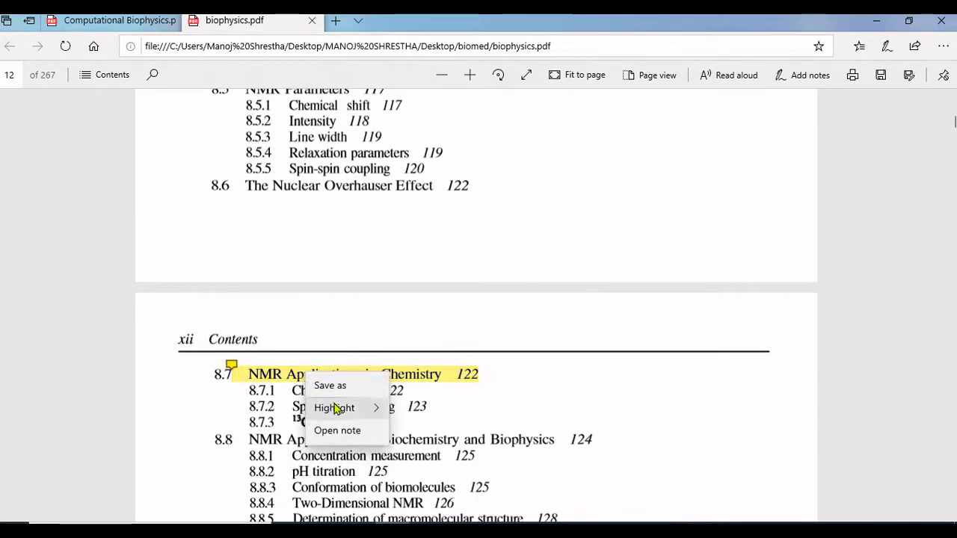
{"action": "mouse_move", "coordinate": [384, 404]}
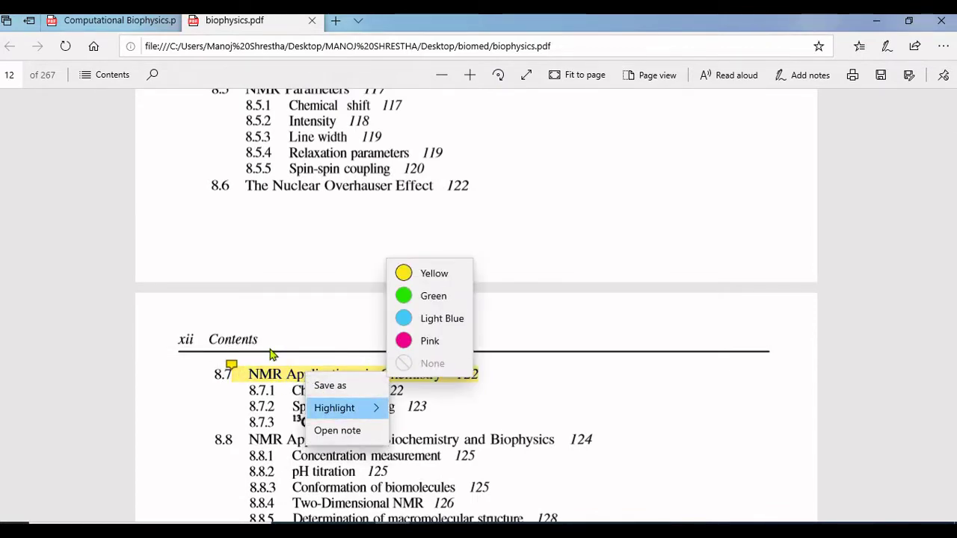
{"action": "left_click", "coordinate": [299, 418]}
Step: Scroll back up to the top of the Contents page at chapter 1
{"action": "scroll", "coordinate": [295, 446], "scroll_direction": "down", "scroll_amount": 5}
{"action": "scroll", "coordinate": [272, 354], "scroll_direction": "up", "scroll_amount": 10}
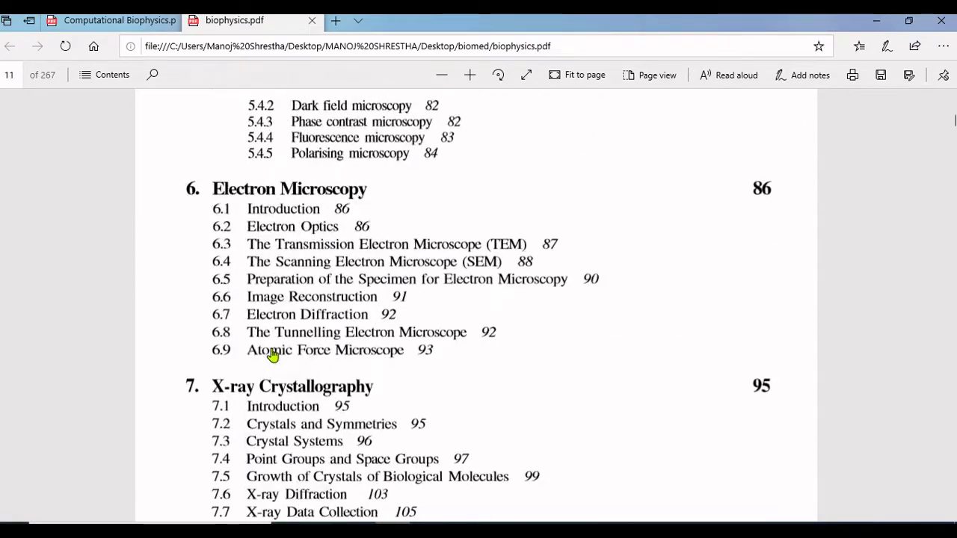
{"action": "scroll", "coordinate": [354, 259], "scroll_direction": "up", "scroll_amount": 12}
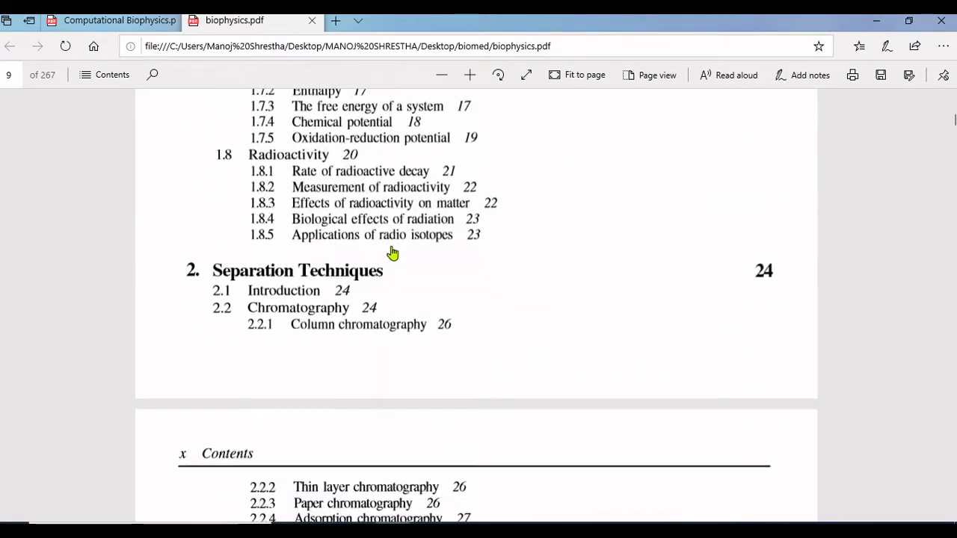
{"action": "scroll", "coordinate": [393, 254], "scroll_direction": "up", "scroll_amount": 6}
{"action": "scroll", "coordinate": [663, 237], "scroll_direction": "down", "scroll_amount": 4}
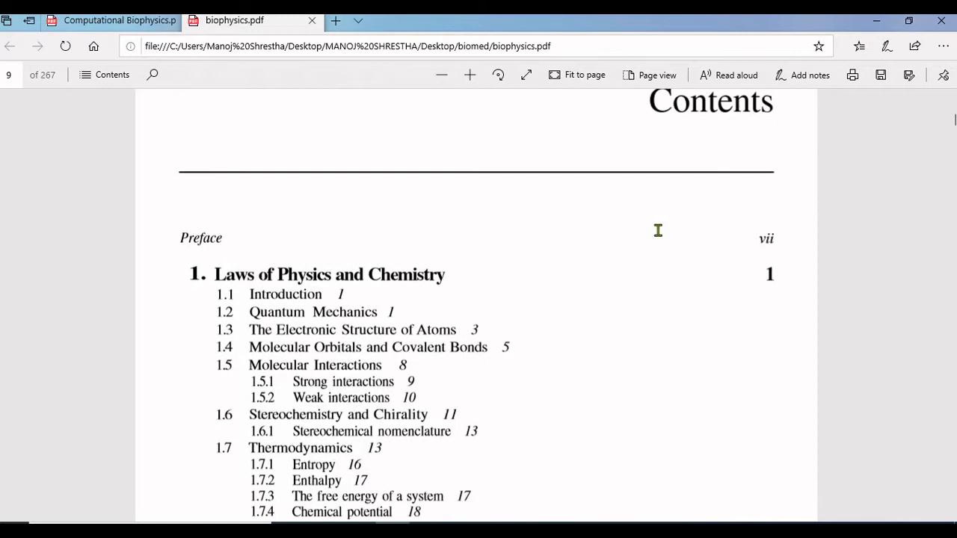
{"action": "scroll", "coordinate": [561, 278], "scroll_direction": "up", "scroll_amount": 2}
{"action": "scroll", "coordinate": [535, 298], "scroll_direction": "down", "scroll_amount": 2}
Step: Select 'Chemistry' in the chapter 1 heading and attach a new comment note to it
{"action": "left_click_drag", "start_coordinate": [369, 274], "coordinate": [445, 275]}
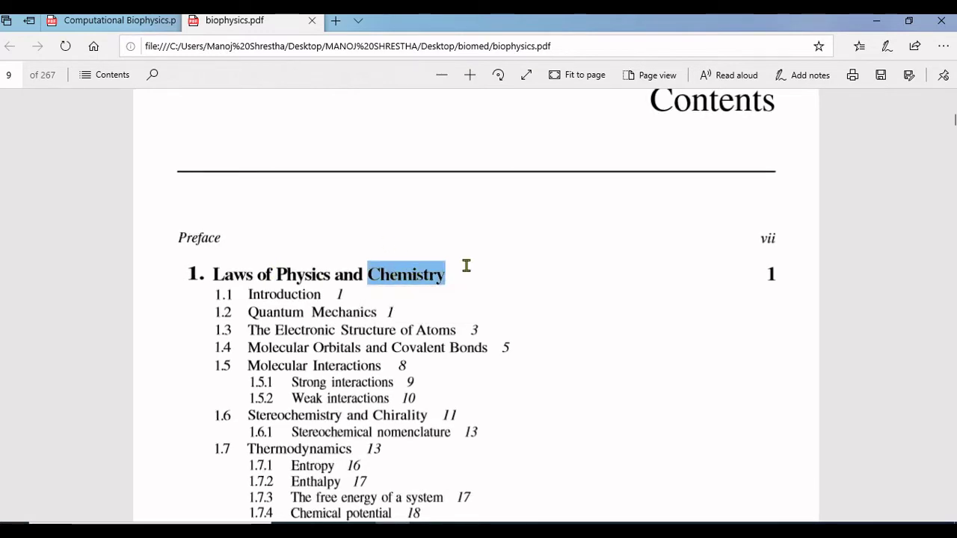
{"action": "scroll", "coordinate": [465, 267], "scroll_direction": "up", "scroll_amount": 5}
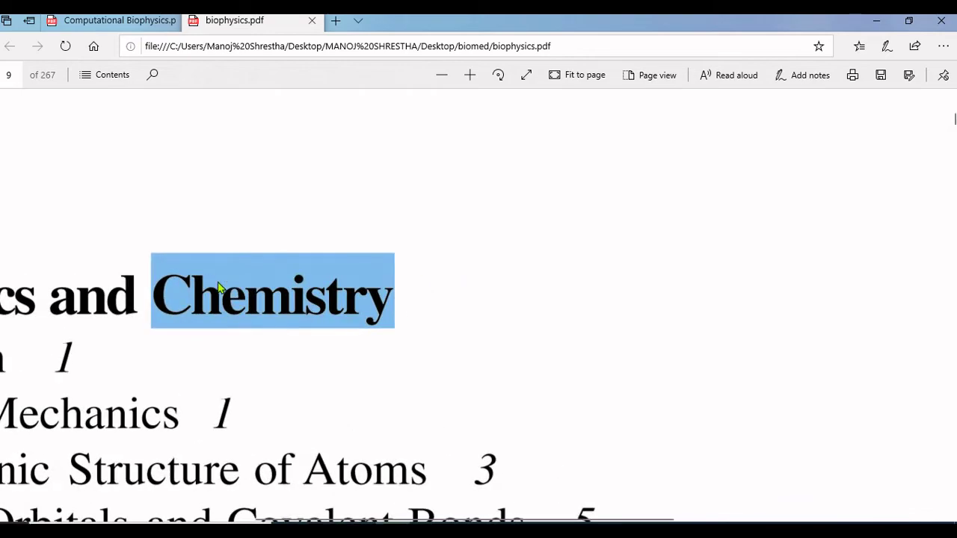
{"action": "scroll", "coordinate": [221, 287], "scroll_direction": "down", "scroll_amount": 5}
{"action": "scroll", "coordinate": [301, 296], "scroll_direction": "up", "scroll_amount": 1}
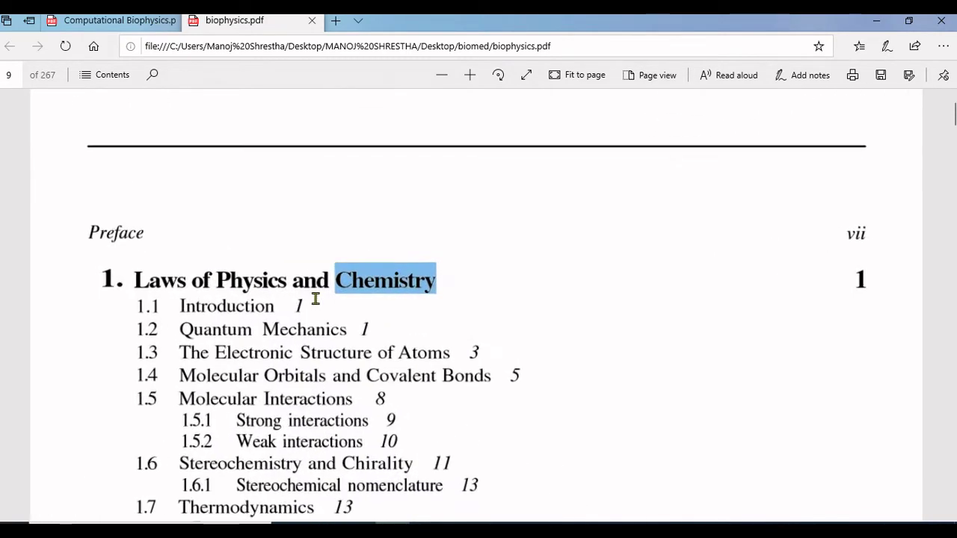
{"action": "left_click", "coordinate": [376, 278]}
{"action": "left_click_drag", "start_coordinate": [338, 278], "coordinate": [436, 280]}
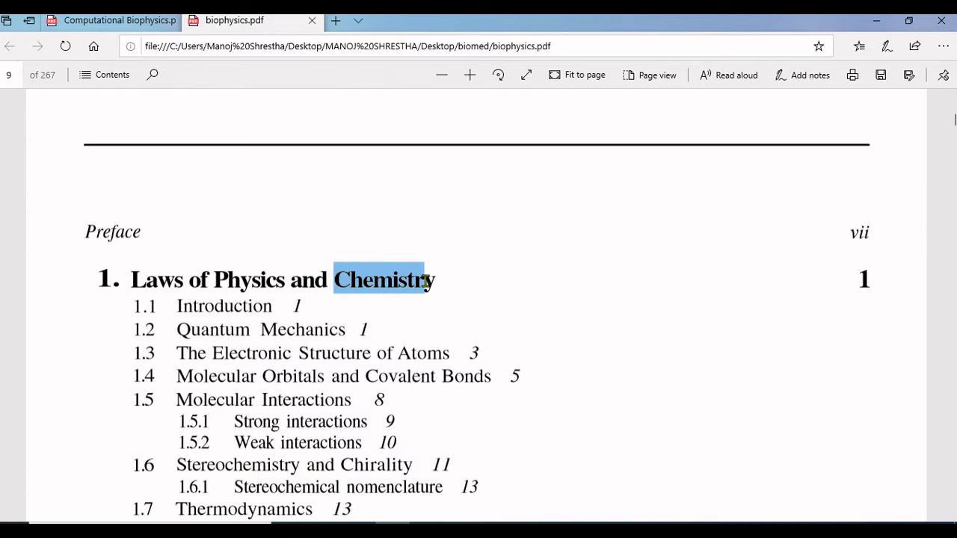
{"action": "left_click", "coordinate": [399, 317]}
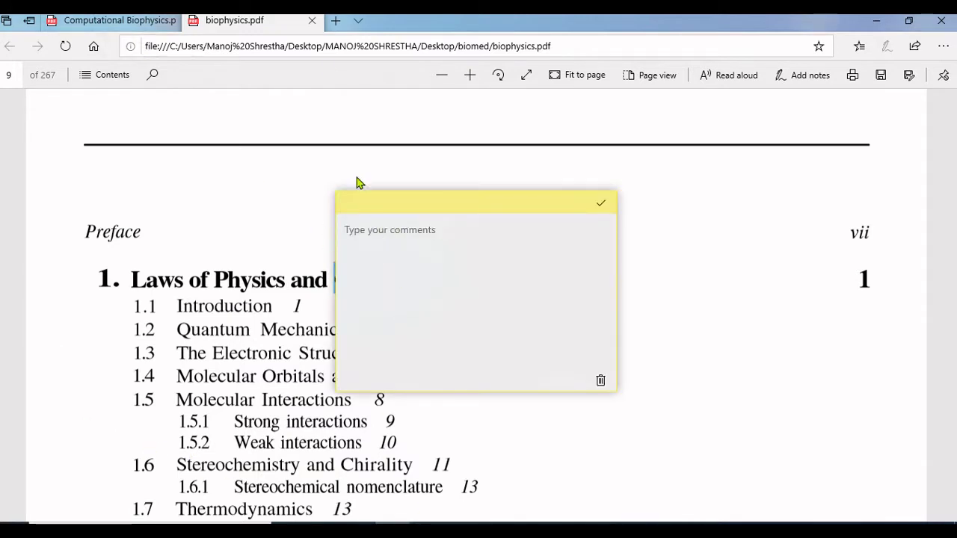
Step: In a new tab, search Bing for 'what is chemistry'
{"action": "left_click", "coordinate": [332, 24]}
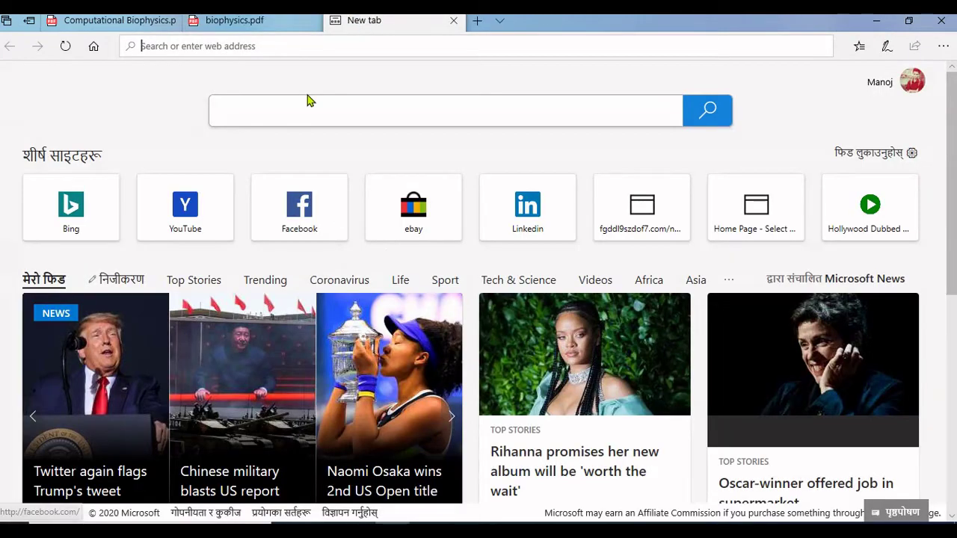
{"action": "left_click", "coordinate": [310, 112]}
{"action": "type", "text": "chemistry"}
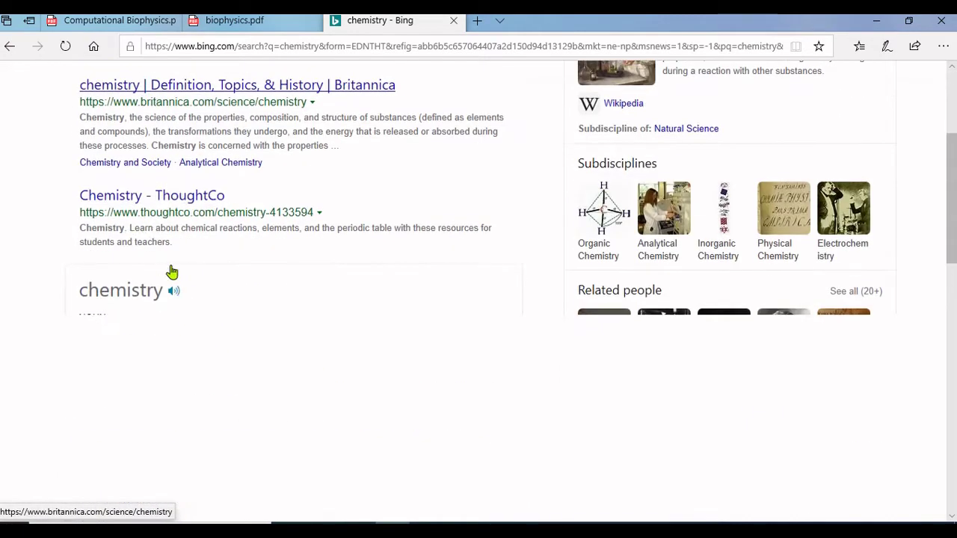
{"action": "scroll", "coordinate": [172, 272], "scroll_direction": "down", "scroll_amount": 3}
{"action": "scroll", "coordinate": [172, 291], "scroll_direction": "down", "scroll_amount": 5}
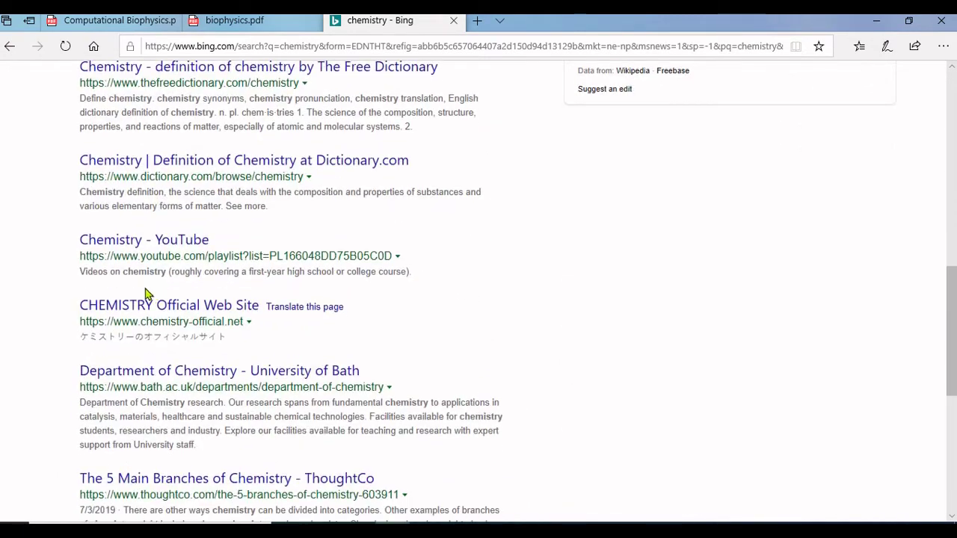
{"action": "scroll", "coordinate": [114, 344], "scroll_direction": "up", "scroll_amount": 10}
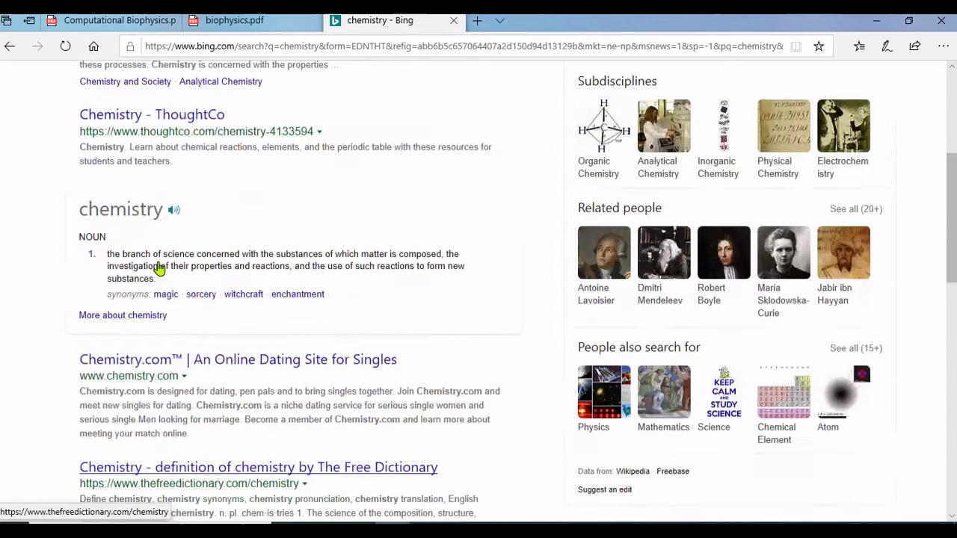
{"action": "type", "text": "what is chemistry"}
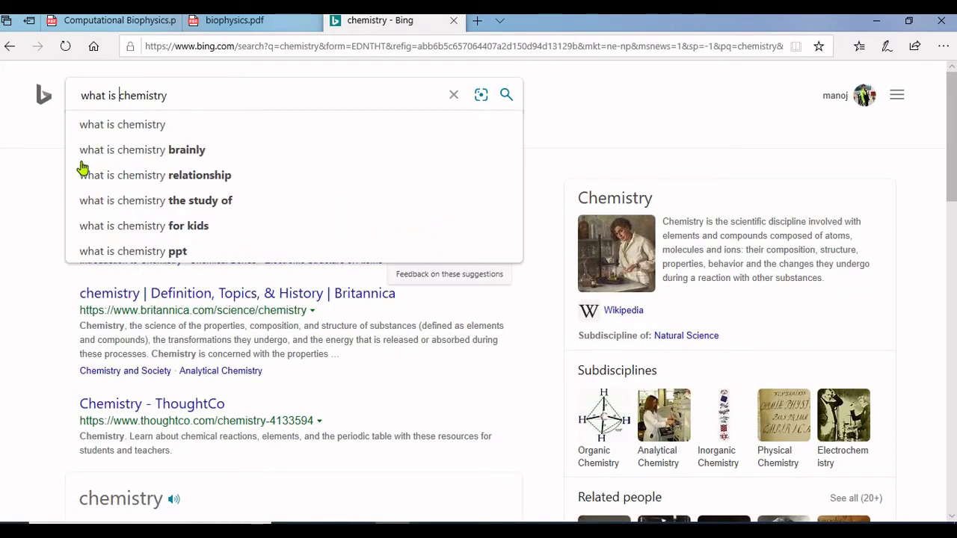
{"action": "key", "text": "Return"}
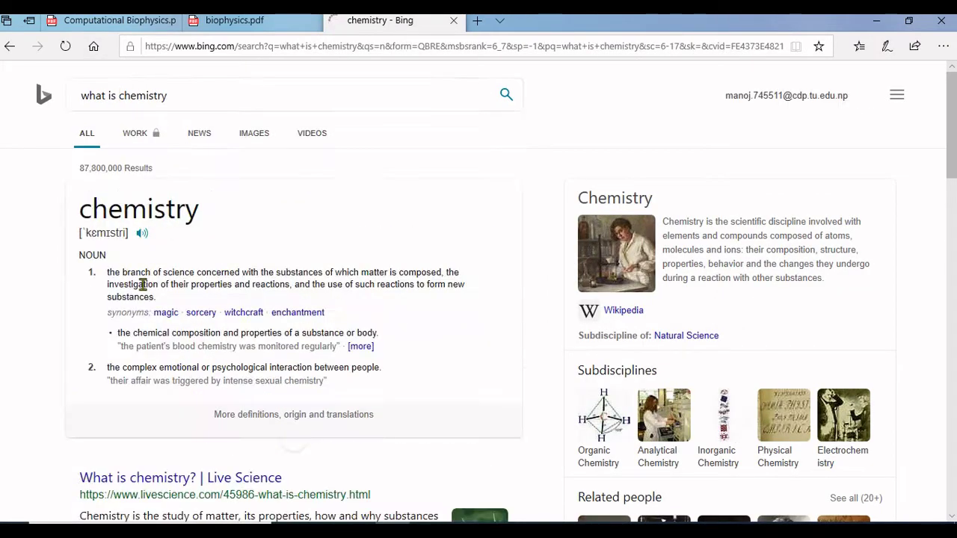
Step: Select and copy the first dictionary definition of chemistry
{"action": "left_click_drag", "start_coordinate": [106, 282], "coordinate": [149, 308]}
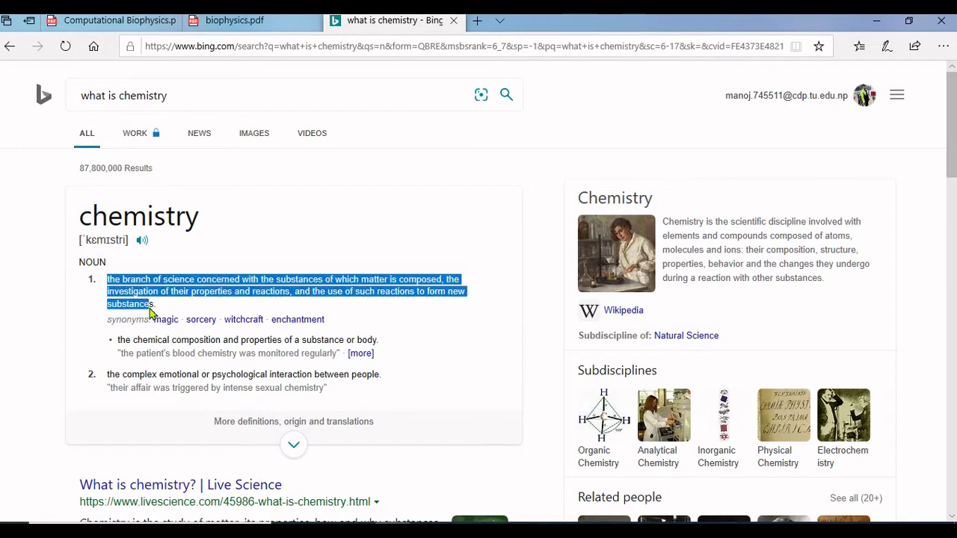
{"action": "right_click", "coordinate": [138, 299]}
{"action": "left_click", "coordinate": [156, 305]}
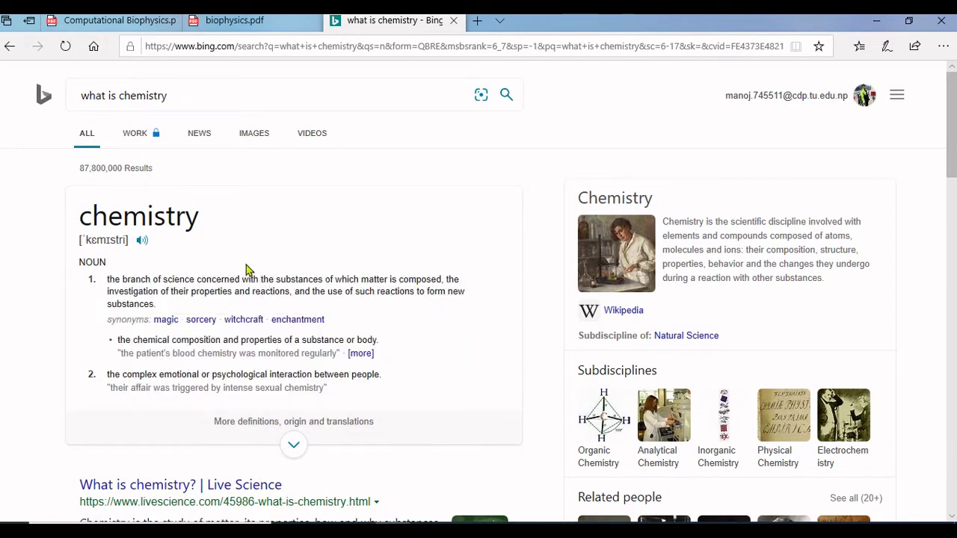
Step: Paste the definition into the note under a 'Chemistry:' label, capitalise 'The', and save
{"action": "left_click", "coordinate": [232, 20]}
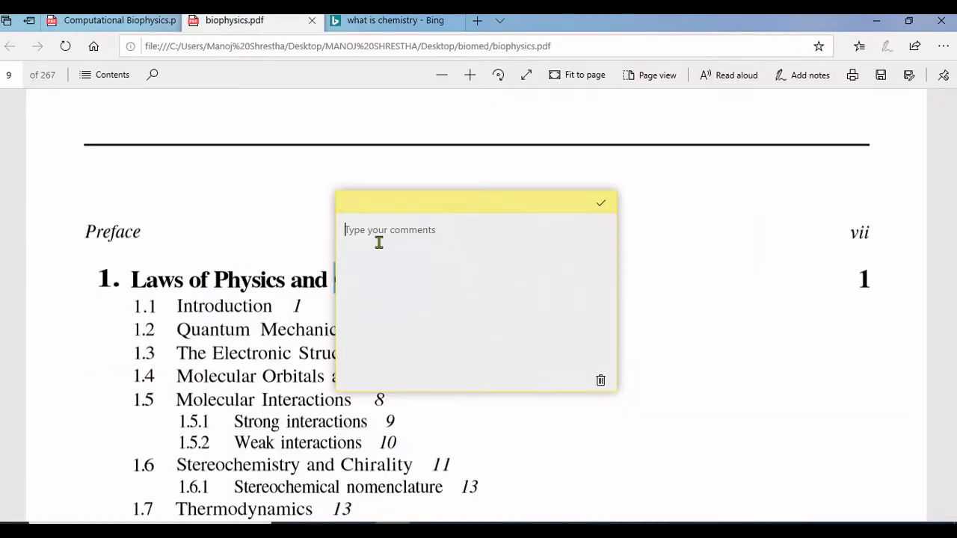
{"action": "key", "text": "ctrl+v"}
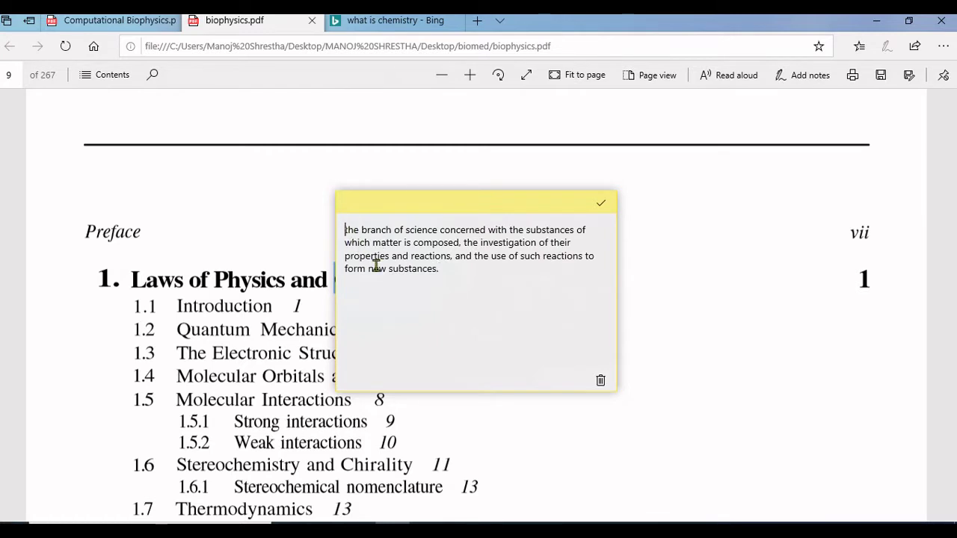
{"action": "type", "text": "Chemistry "}
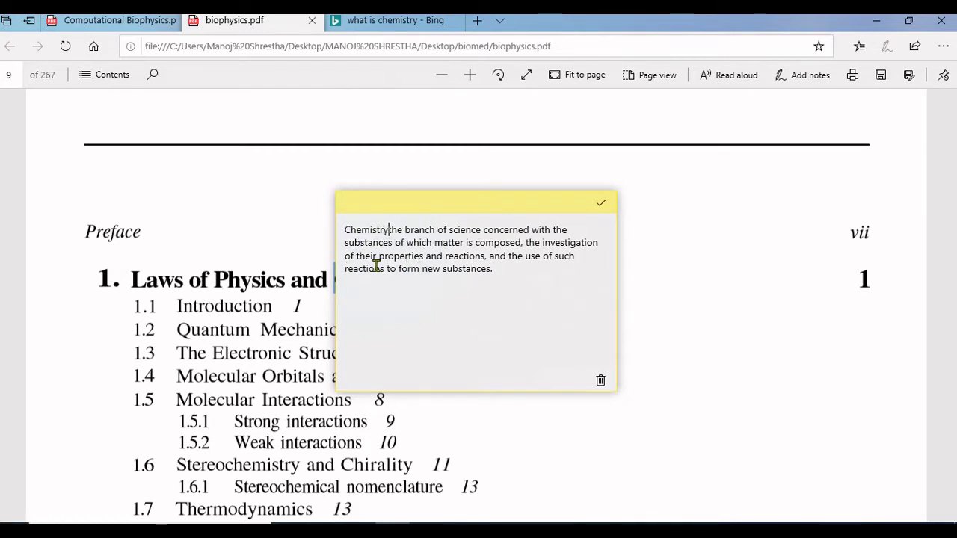
{"action": "type", "text": ":"}
{"action": "key", "text": "Return"}
{"action": "key", "text": "Delete"}
{"action": "type", "text": "T"}
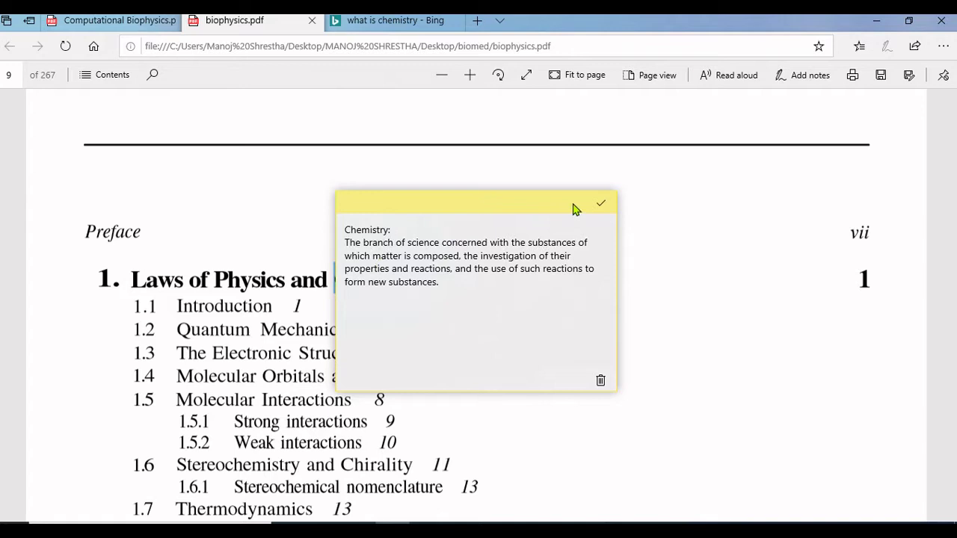
{"action": "left_click", "coordinate": [600, 204]}
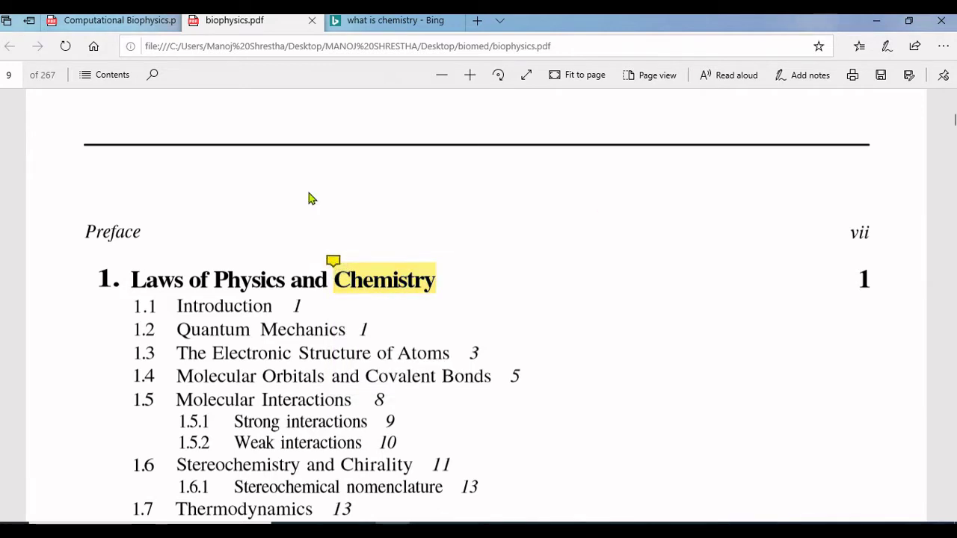
{"action": "mouse_move", "coordinate": [333, 261]}
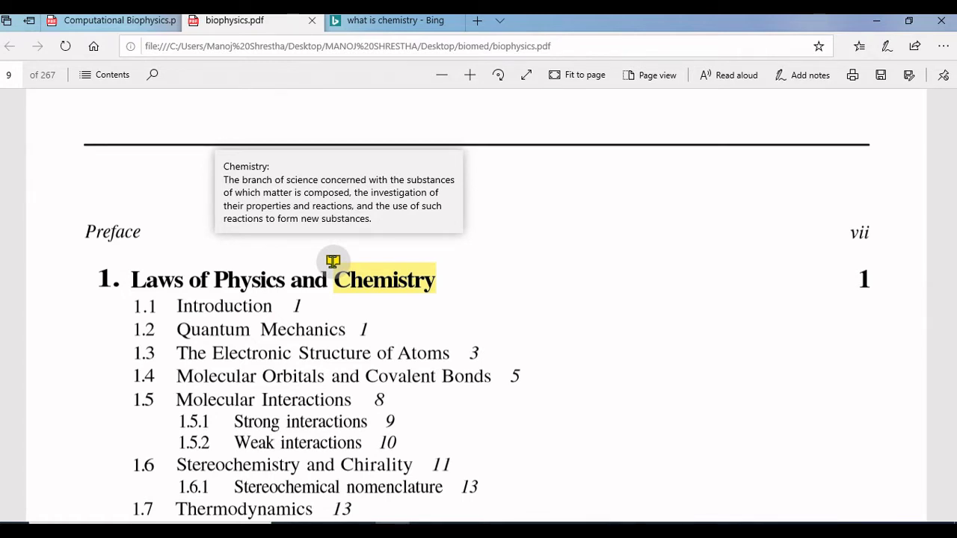
{"action": "left_click", "coordinate": [939, 26]}
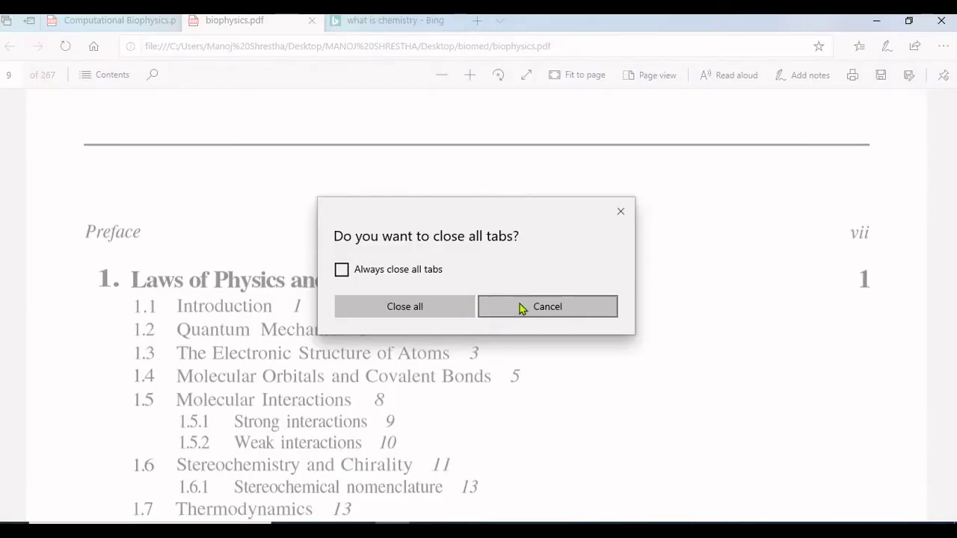
{"action": "left_click", "coordinate": [538, 309]}
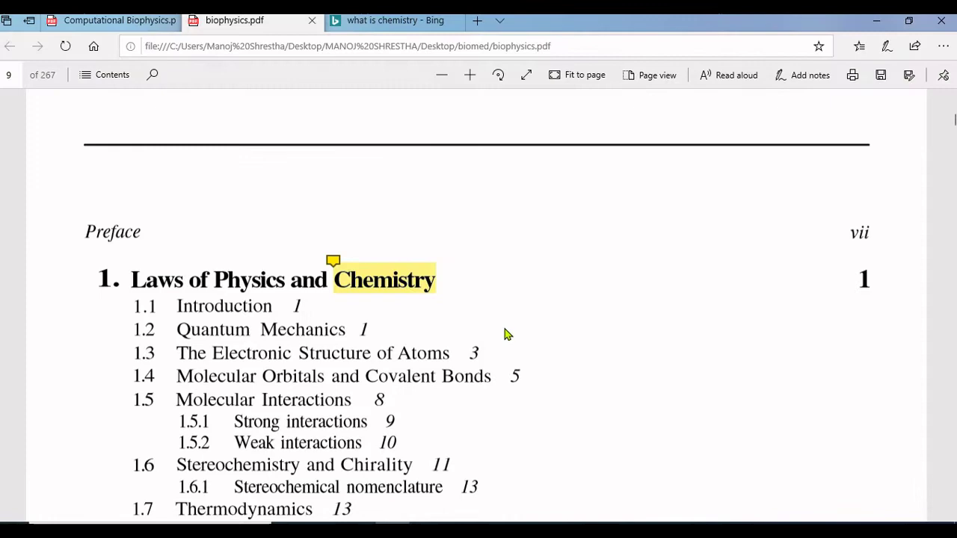
{"action": "scroll", "coordinate": [551, 198], "scroll_direction": "down", "scroll_amount": 3}
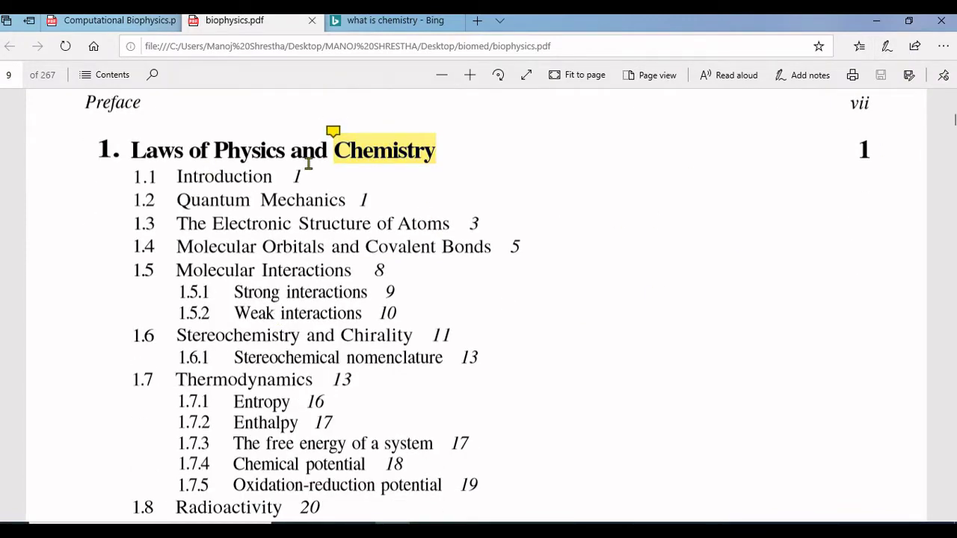
{"action": "scroll", "coordinate": [379, 180], "scroll_direction": "down", "scroll_amount": 1}
{"action": "scroll", "coordinate": [379, 179], "scroll_direction": "up", "scroll_amount": 3}
{"action": "scroll", "coordinate": [365, 199], "scroll_direction": "down", "scroll_amount": 3}
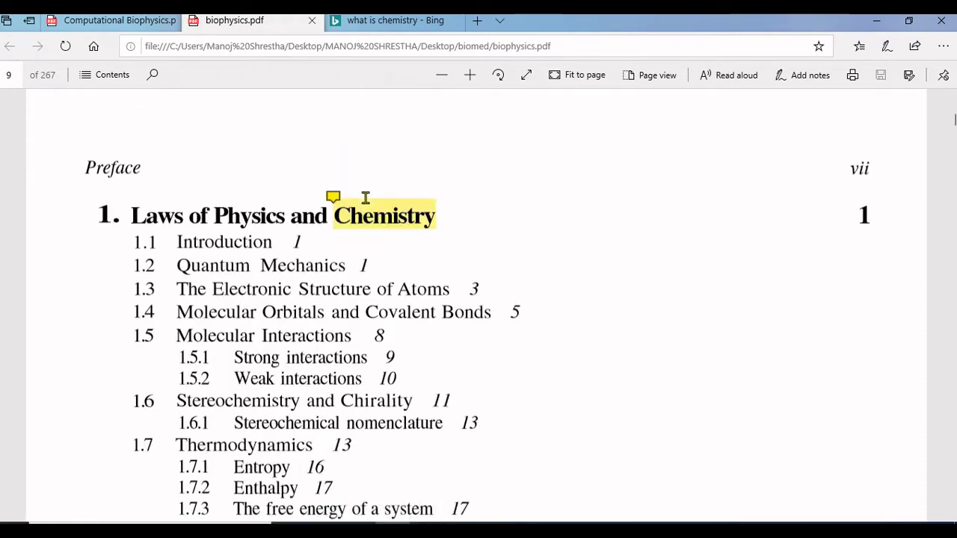
{"action": "scroll", "coordinate": [207, 224], "scroll_direction": "up", "scroll_amount": 1}
{"action": "scroll", "coordinate": [207, 255], "scroll_direction": "up", "scroll_amount": 1}
{"action": "left_click_drag", "start_coordinate": [175, 267], "coordinate": [345, 266]}
Step: On the Bing tab, search for 'what is quantum mechanics'
{"action": "left_click", "coordinate": [328, 296]}
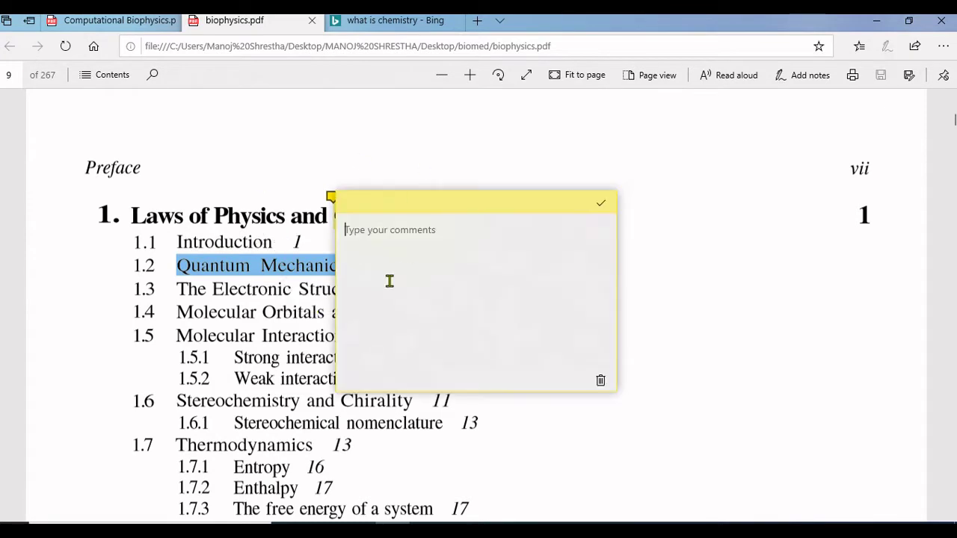
{"action": "left_click", "coordinate": [376, 21]}
{"action": "key", "text": "alt+Left"}
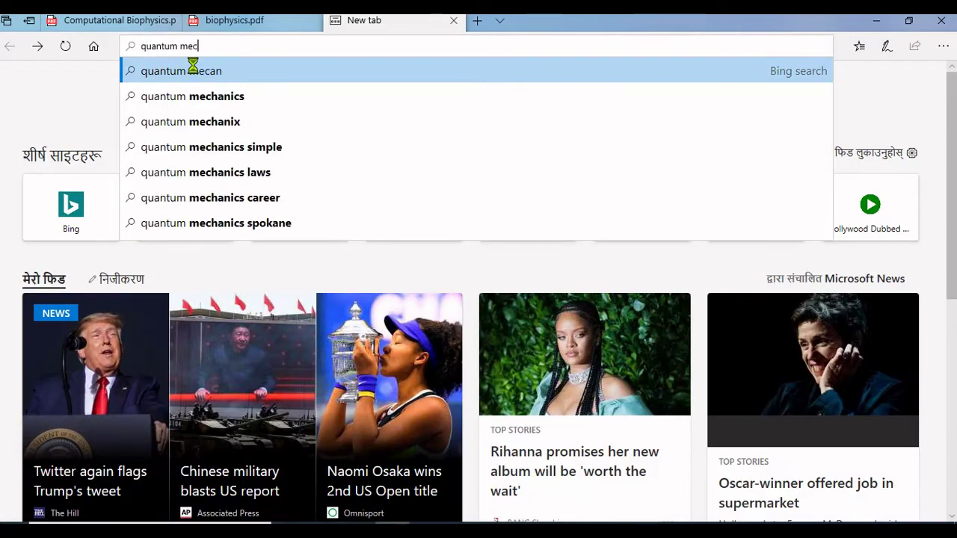
{"action": "type", "text": "hanics"}
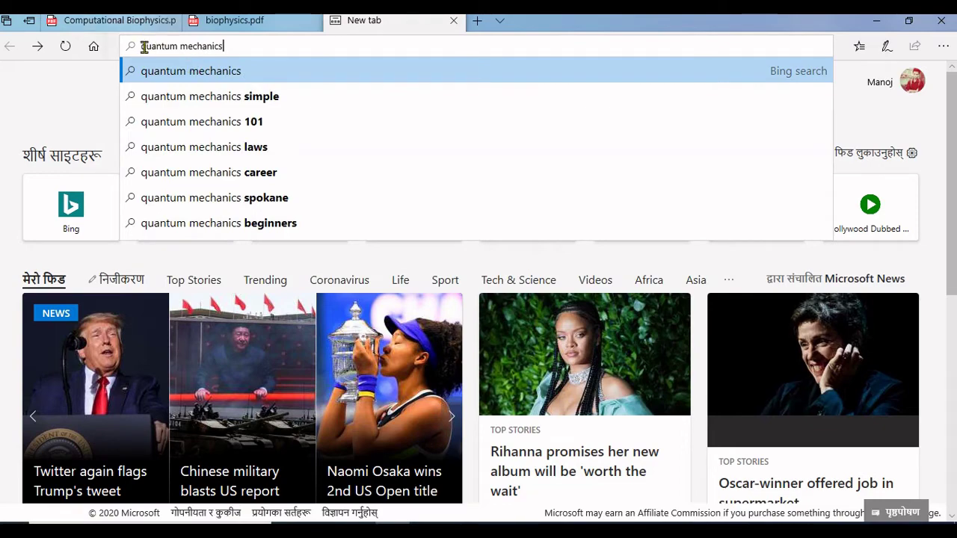
{"action": "left_click", "coordinate": [144, 47]}
{"action": "type", "text": "what is"}
{"action": "key", "text": "Return"}
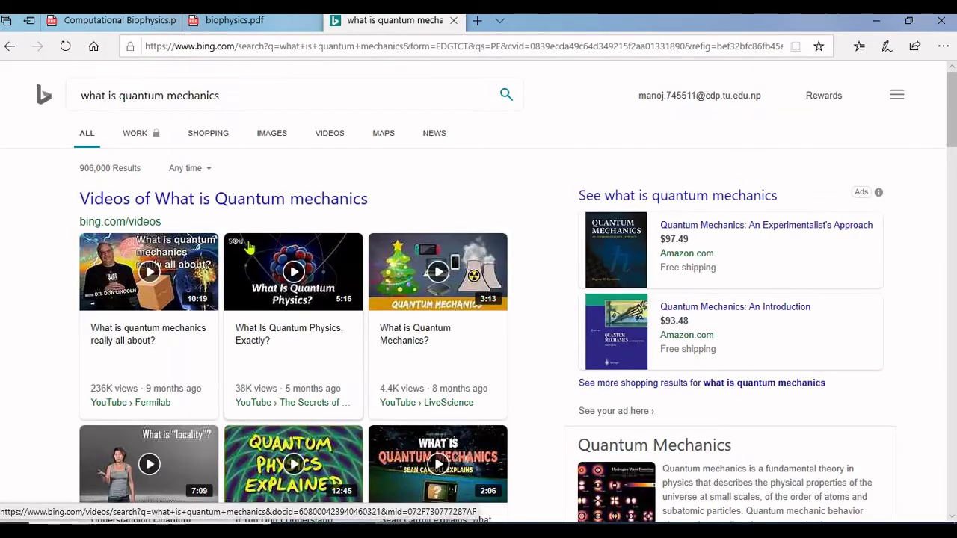
Step: Select and copy the Wikipedia definition paragraph of quantum mechanics
{"action": "scroll", "coordinate": [251, 246], "scroll_direction": "down", "scroll_amount": 6}
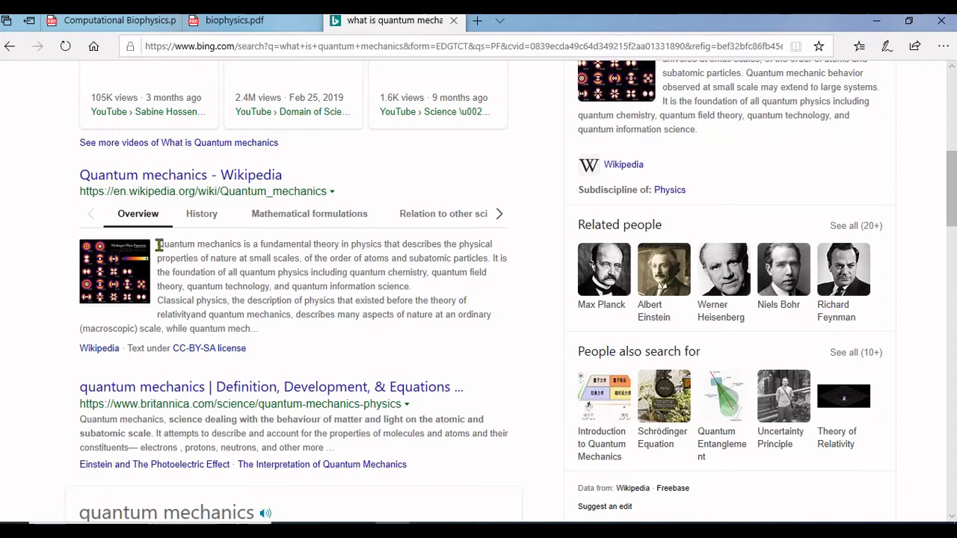
{"action": "left_click_drag", "start_coordinate": [157, 244], "coordinate": [426, 287]}
{"action": "right_click", "coordinate": [328, 265]}
{"action": "left_click", "coordinate": [345, 275]}
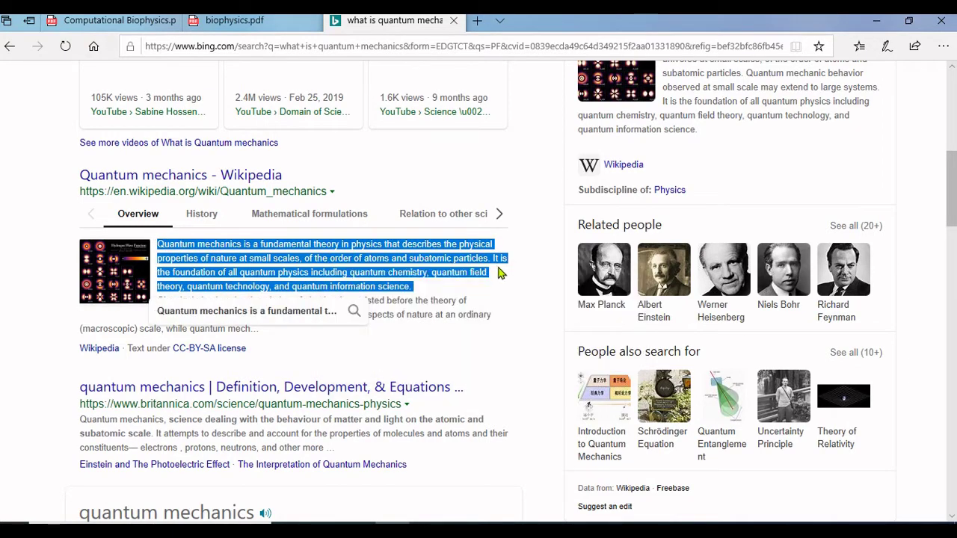
{"action": "left_click", "coordinate": [500, 274]}
{"action": "scroll", "coordinate": [348, 254], "scroll_direction": "down", "scroll_amount": 2}
Step: Paste the definition into the note, headed 'Quantum mechanics ?' with '--->' before 'It is'
{"action": "left_click", "coordinate": [257, 21]}
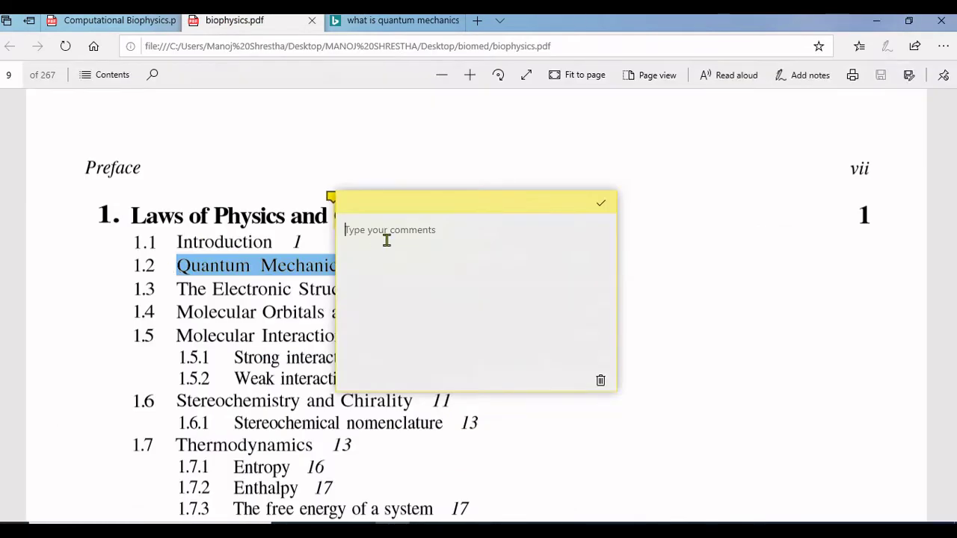
{"action": "key", "text": "ctrl+v"}
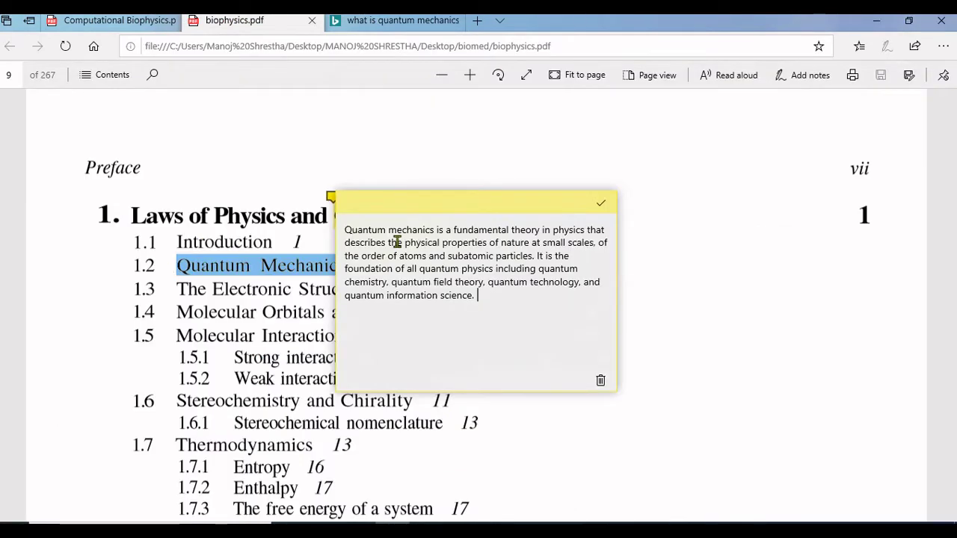
{"action": "left_click", "coordinate": [437, 229]}
{"action": "key", "text": "Return"}
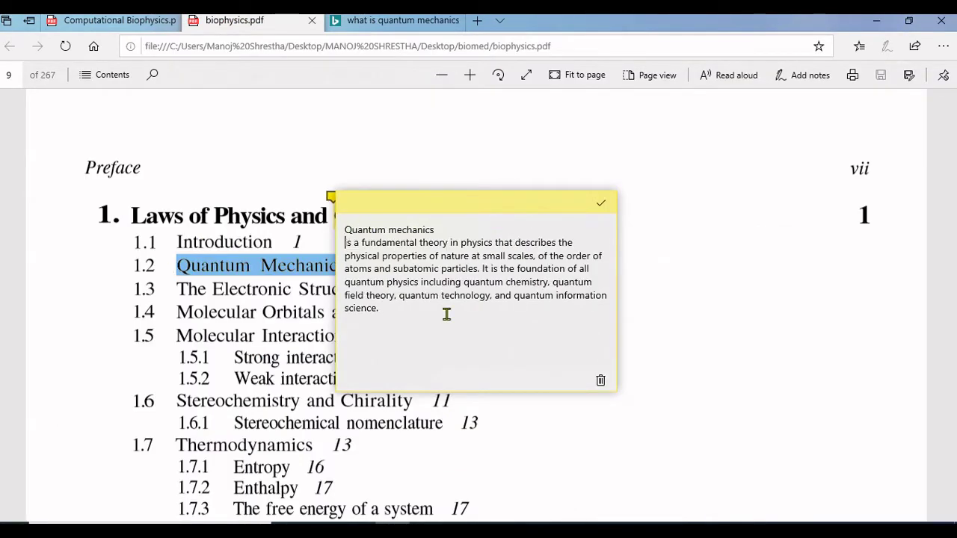
{"action": "key", "text": "BackSpace"}
{"action": "type", "text": "?"}
{"action": "key", "text": "Return"}
{"action": "type", "text": "It i"}
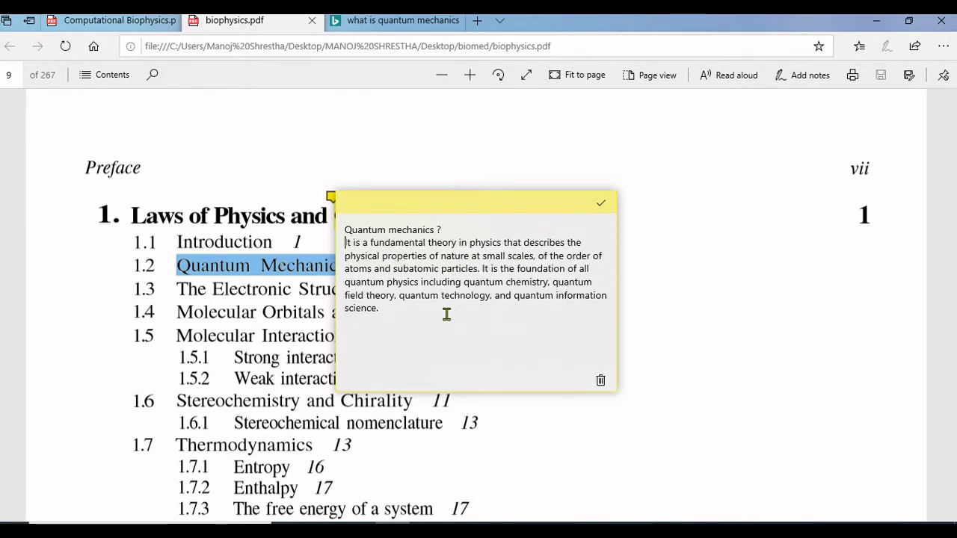
{"action": "type", "text": "--->"}
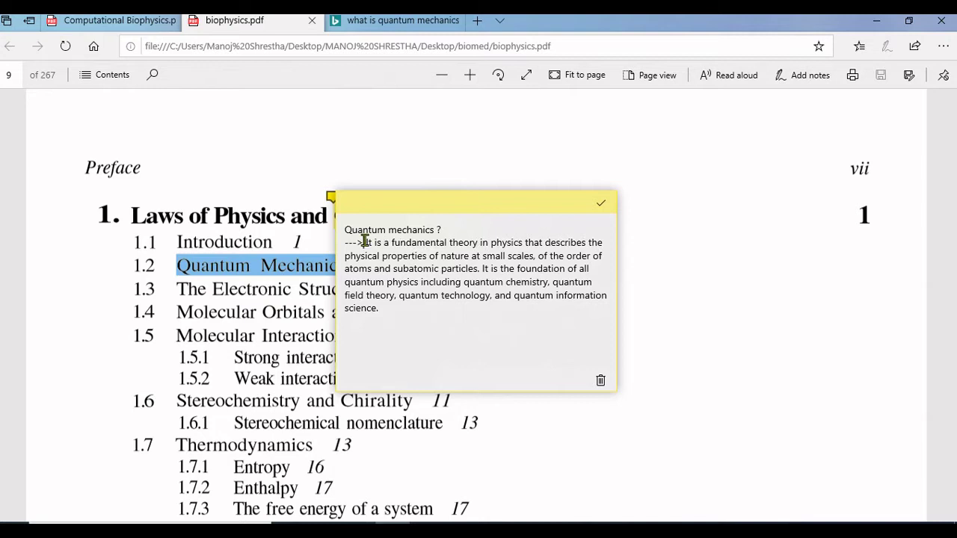
Step: Check the note text's editing options, then save the finished Quantum Mechanics note
{"action": "left_click_drag", "start_coordinate": [366, 242], "coordinate": [396, 309]}
{"action": "right_click", "coordinate": [387, 280]}
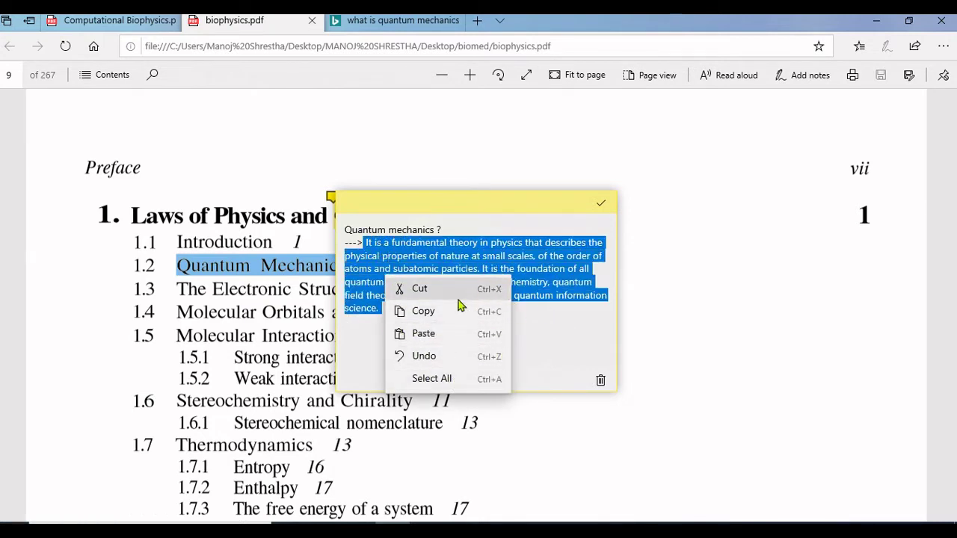
{"action": "left_click", "coordinate": [541, 324]}
{"action": "left_click", "coordinate": [510, 314]}
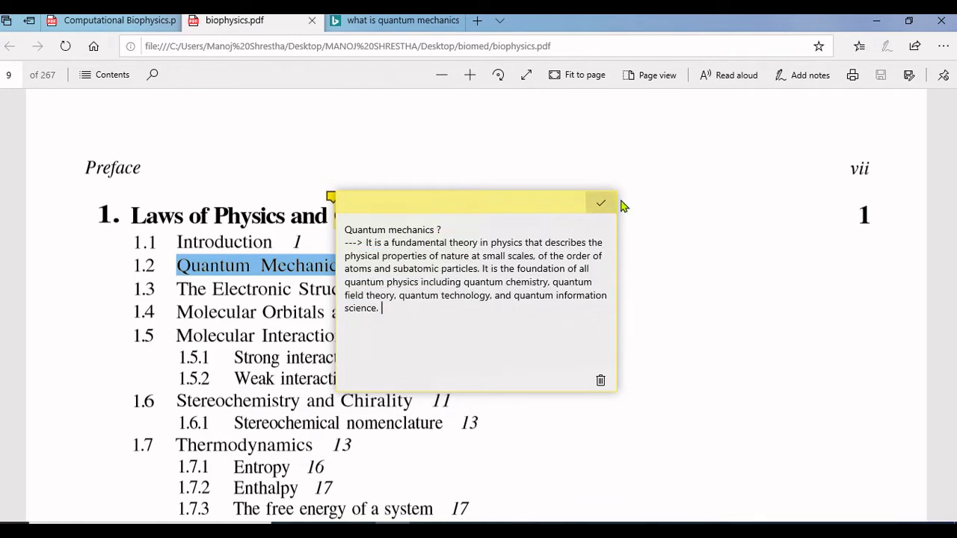
{"action": "left_click", "coordinate": [601, 202]}
{"action": "mouse_move", "coordinate": [178, 259]}
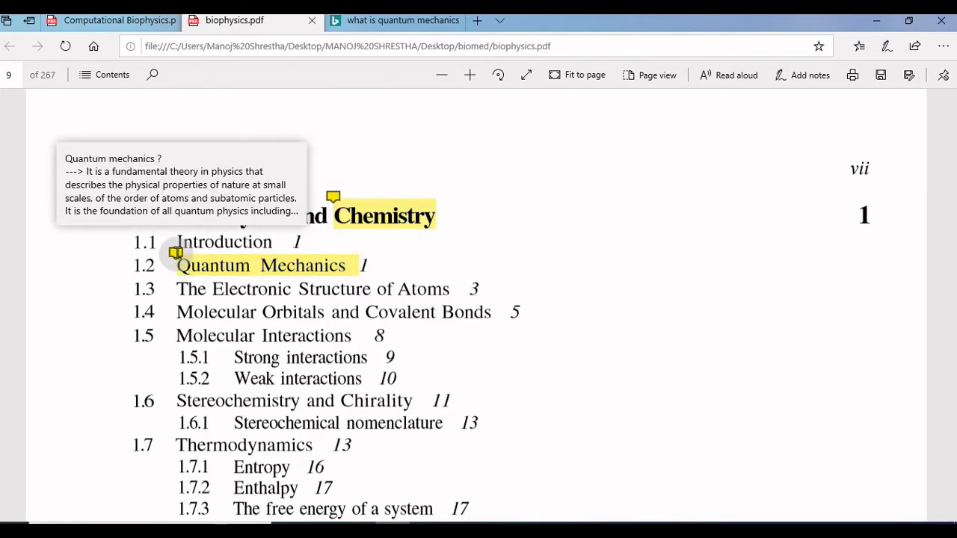
Step: Reopen the Quantum Mechanics note, insert 'branch of physics which deals with the' after 'It is a', and save
{"action": "left_click", "coordinate": [177, 253]}
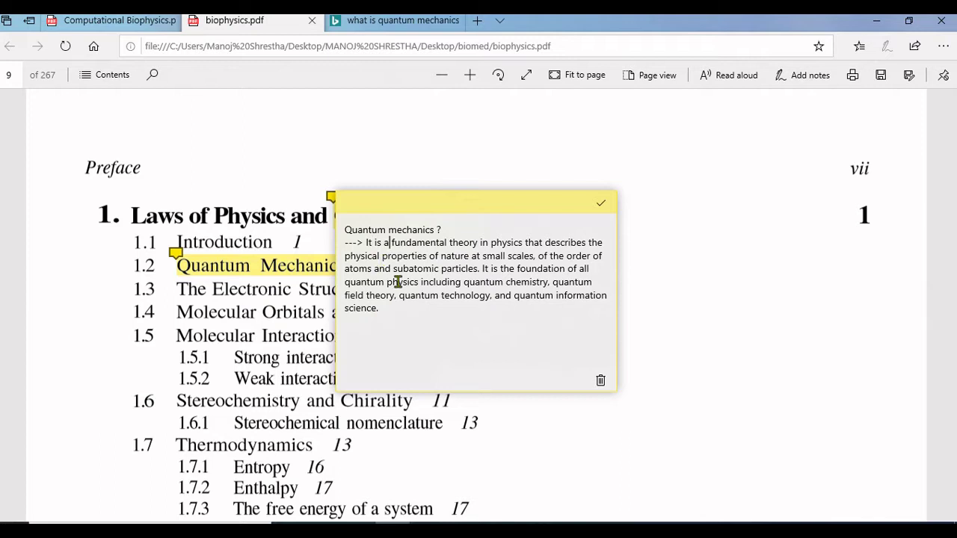
{"action": "type", "text": "branch "}
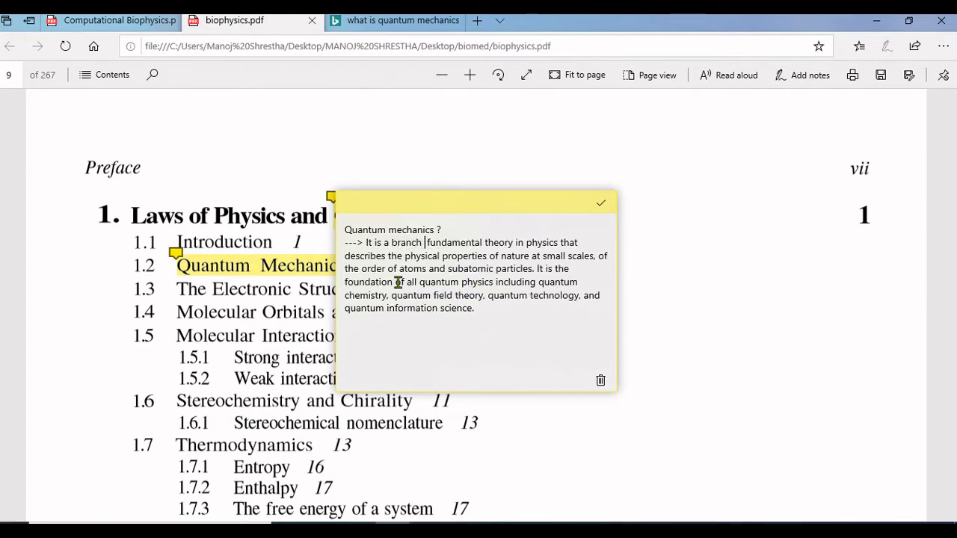
{"action": "type", "text": "of physics "}
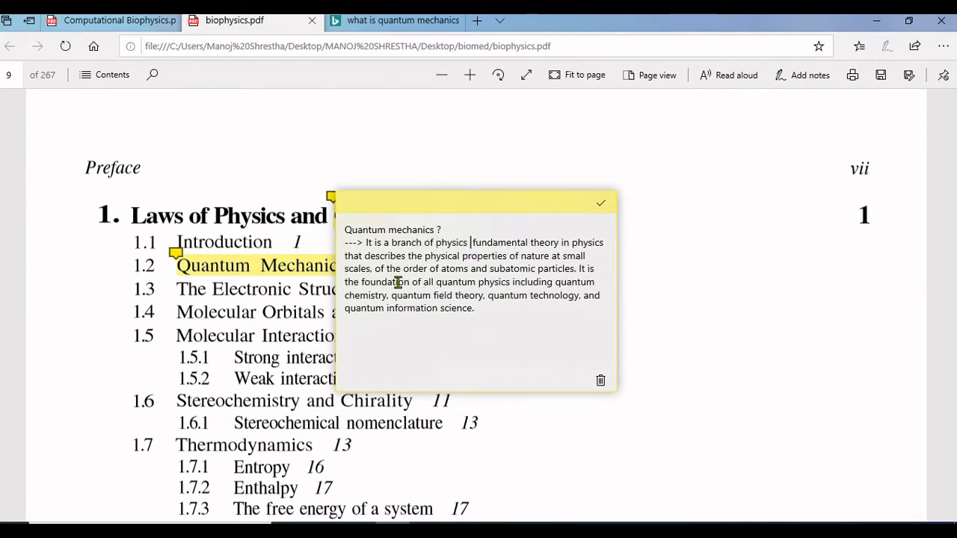
{"action": "type", "text": "which deals "}
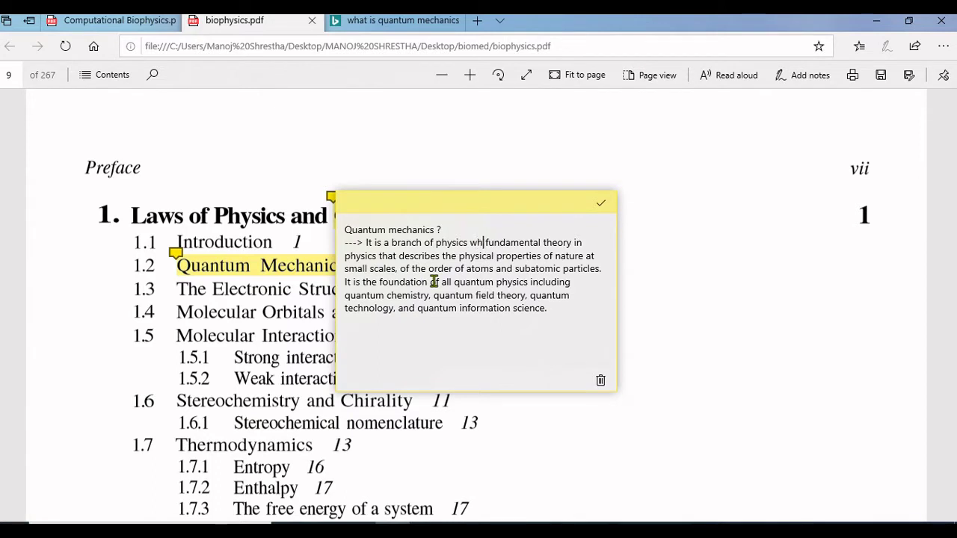
{"action": "type", "text": "with the"}
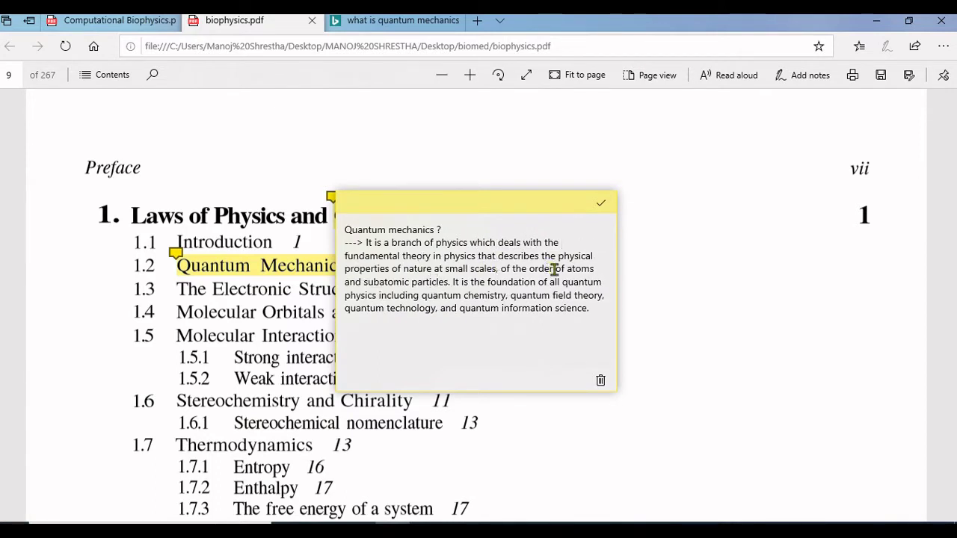
{"action": "left_click_drag", "start_coordinate": [496, 269], "coordinate": [444, 270]}
{"action": "right_click", "coordinate": [447, 270]}
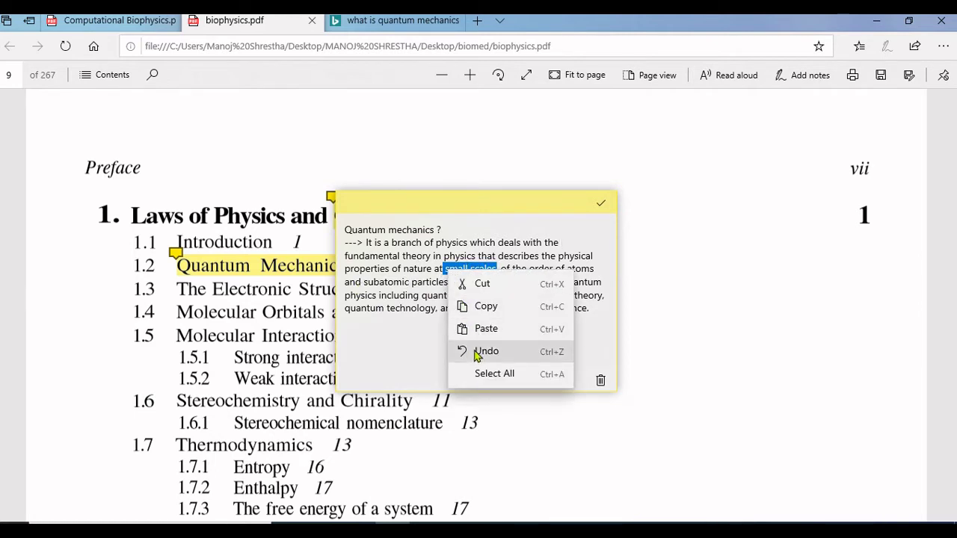
{"action": "left_click", "coordinate": [412, 341]}
{"action": "left_click", "coordinate": [485, 295]}
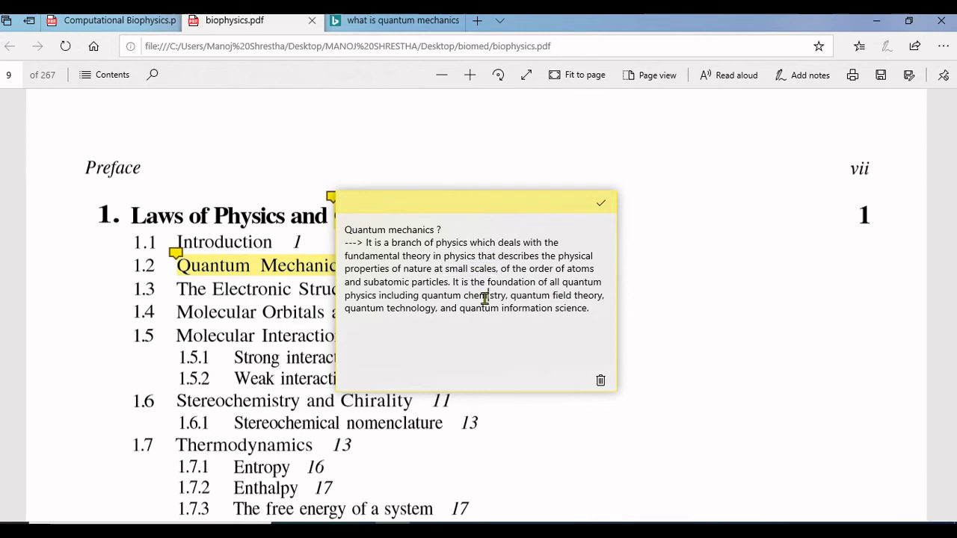
{"action": "left_click", "coordinate": [600, 203]}
Step: Scroll down through biophysics.pdf to page 51, the chapter 3 section 3.1 Introduction
{"action": "scroll", "coordinate": [254, 235], "scroll_direction": "down", "scroll_amount": 3}
{"action": "scroll", "coordinate": [254, 235], "scroll_direction": "up", "scroll_amount": 3}
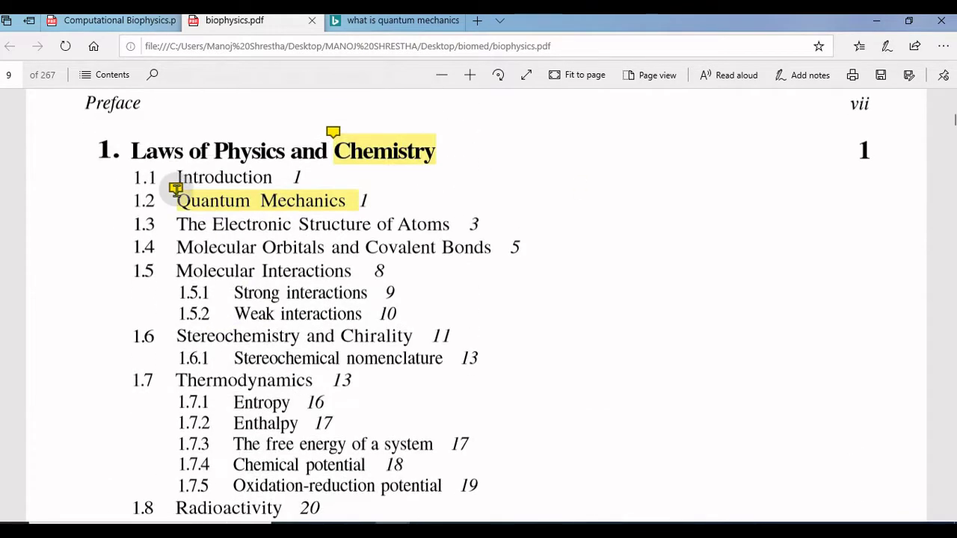
{"action": "mouse_move", "coordinate": [175, 188]}
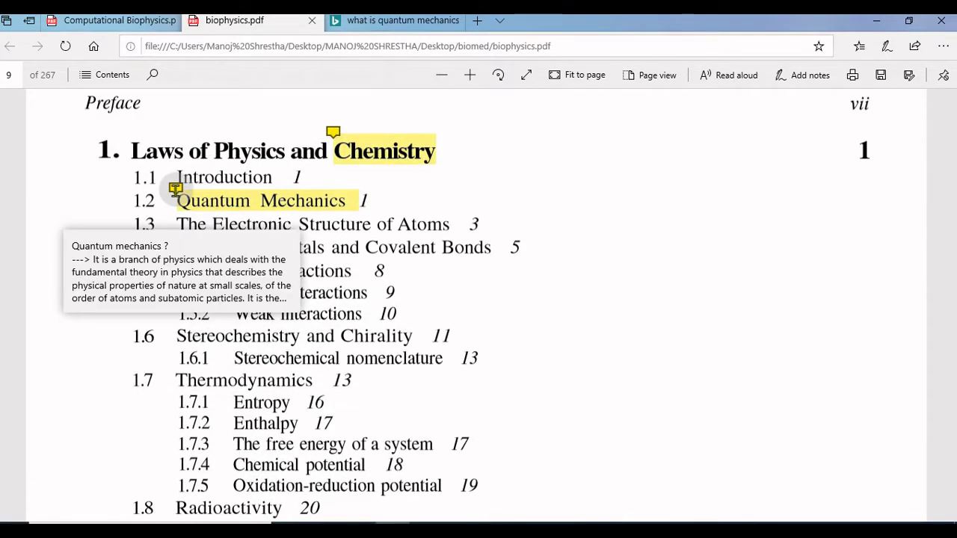
{"action": "scroll", "coordinate": [258, 224], "scroll_direction": "down", "scroll_amount": 6}
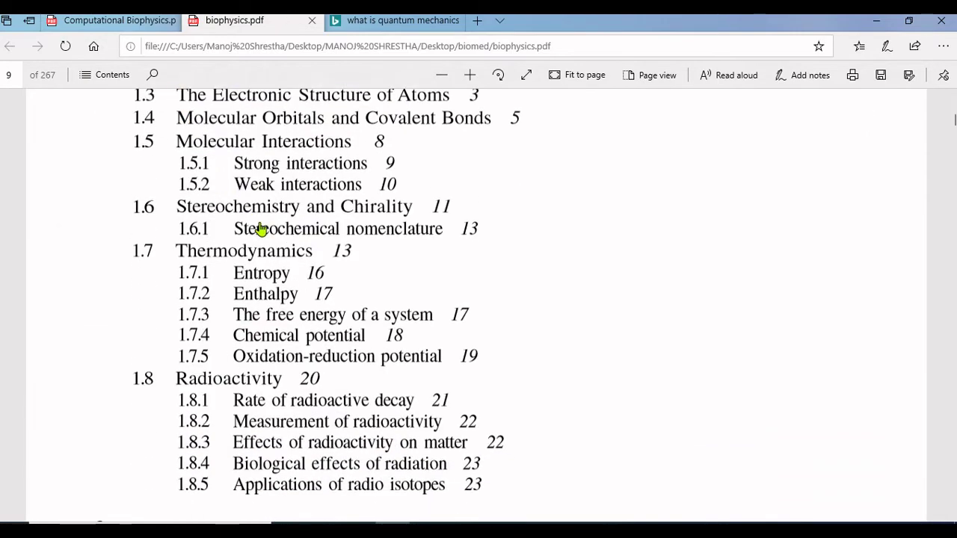
{"action": "scroll", "coordinate": [262, 247], "scroll_direction": "down", "scroll_amount": 6}
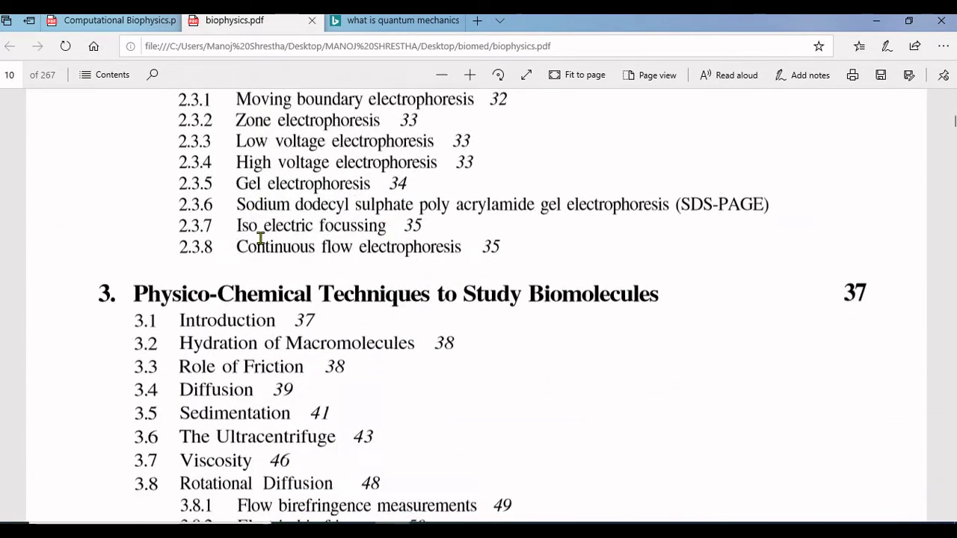
{"action": "scroll", "coordinate": [331, 246], "scroll_direction": "down", "scroll_amount": 5}
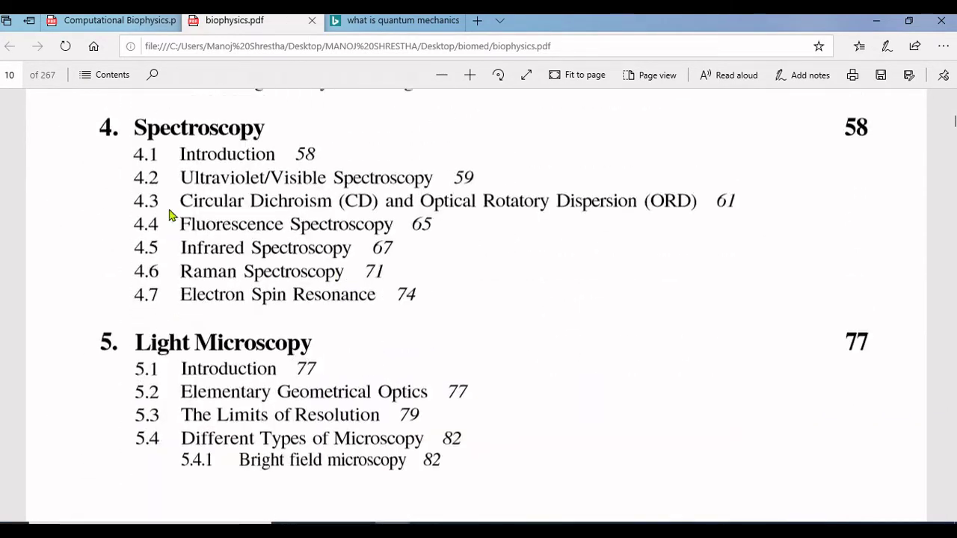
{"action": "scroll", "coordinate": [169, 213], "scroll_direction": "up", "scroll_amount": 2}
{"action": "scroll", "coordinate": [929, 142], "scroll_direction": "down", "scroll_amount": 10}
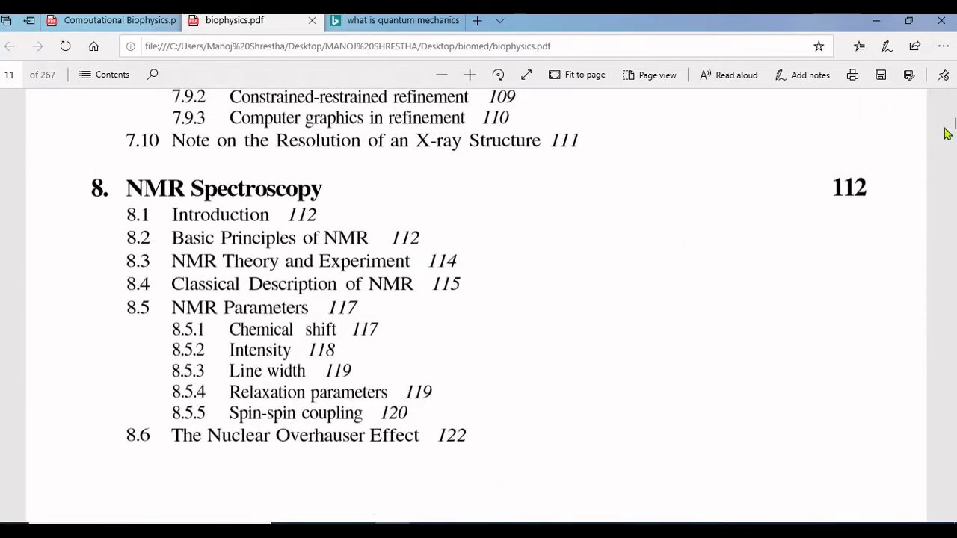
{"action": "left_click_drag", "start_coordinate": [951, 125], "coordinate": [950, 182]}
{"action": "scroll", "coordinate": [448, 246], "scroll_direction": "down", "scroll_amount": 10}
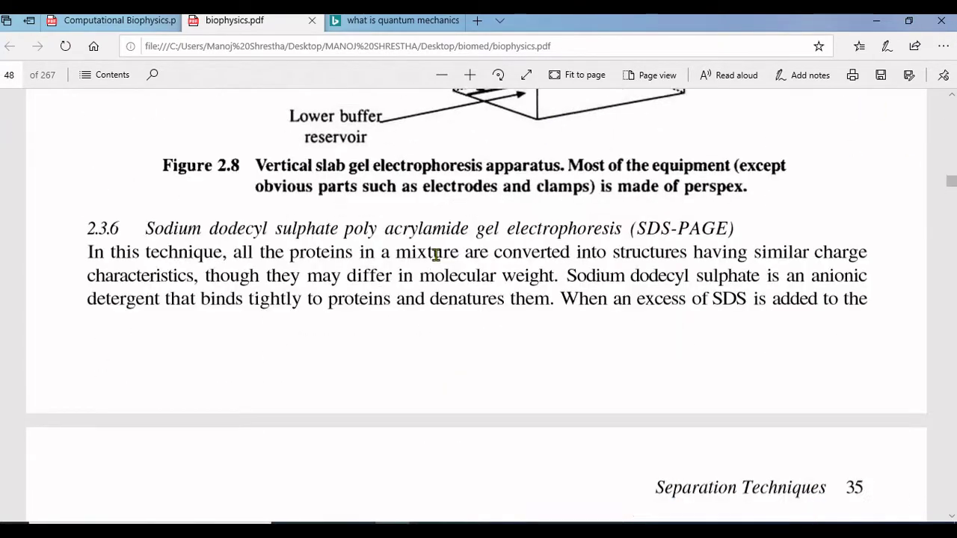
{"action": "scroll", "coordinate": [441, 251], "scroll_direction": "down", "scroll_amount": 6}
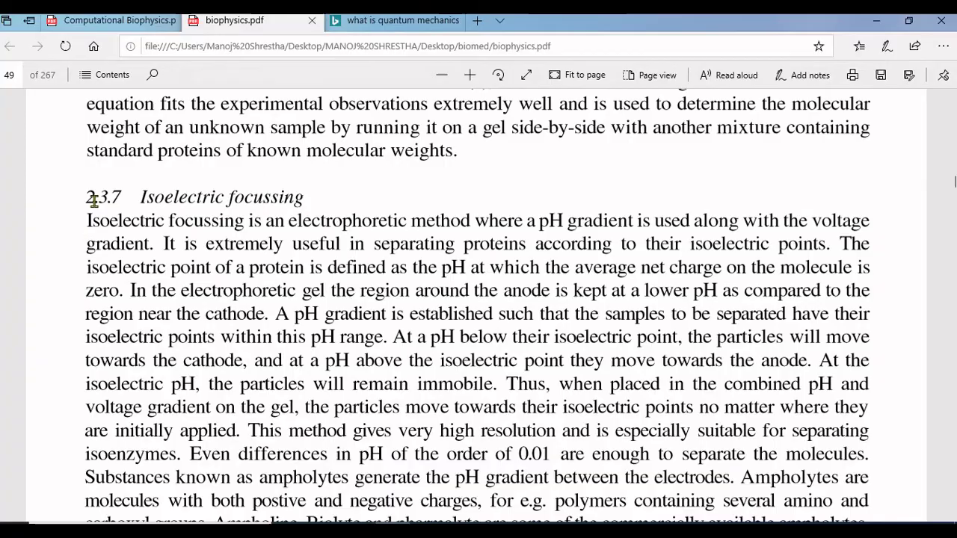
{"action": "scroll", "coordinate": [246, 202], "scroll_direction": "down", "scroll_amount": 3}
{"action": "scroll", "coordinate": [171, 199], "scroll_direction": "up", "scroll_amount": 3}
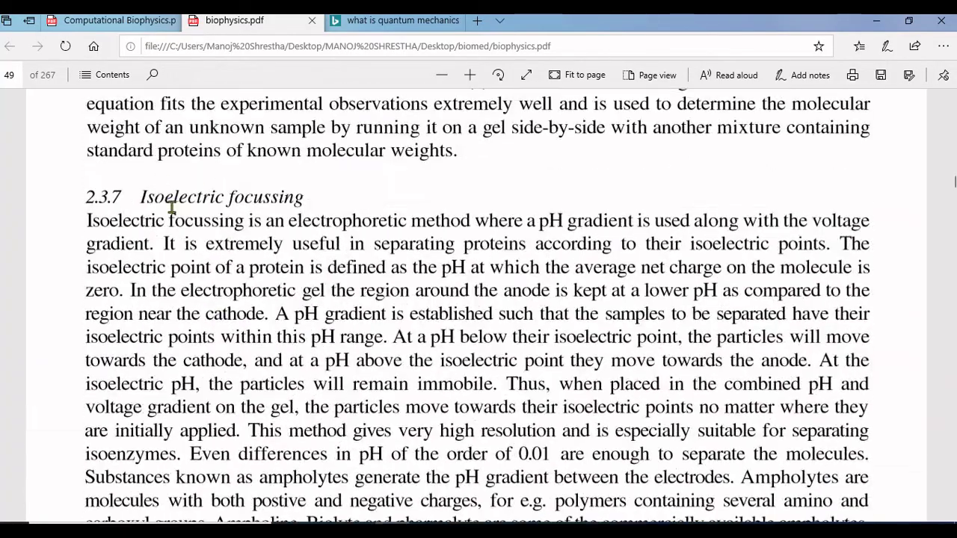
{"action": "scroll", "coordinate": [301, 261], "scroll_direction": "down", "scroll_amount": 3}
{"action": "scroll", "coordinate": [300, 261], "scroll_direction": "down", "scroll_amount": 12}
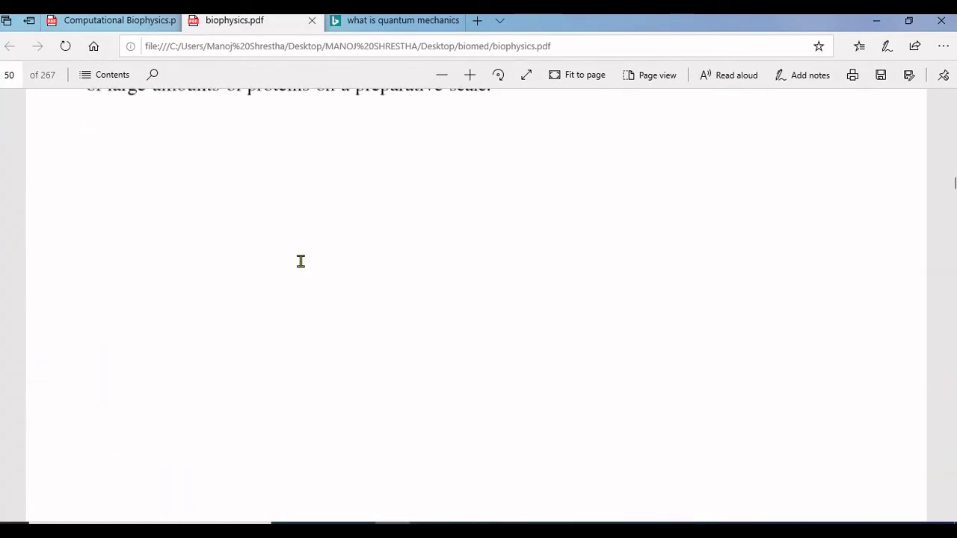
{"action": "scroll", "coordinate": [300, 261], "scroll_direction": "up", "scroll_amount": 3}
{"action": "scroll", "coordinate": [300, 261], "scroll_direction": "down", "scroll_amount": 10}
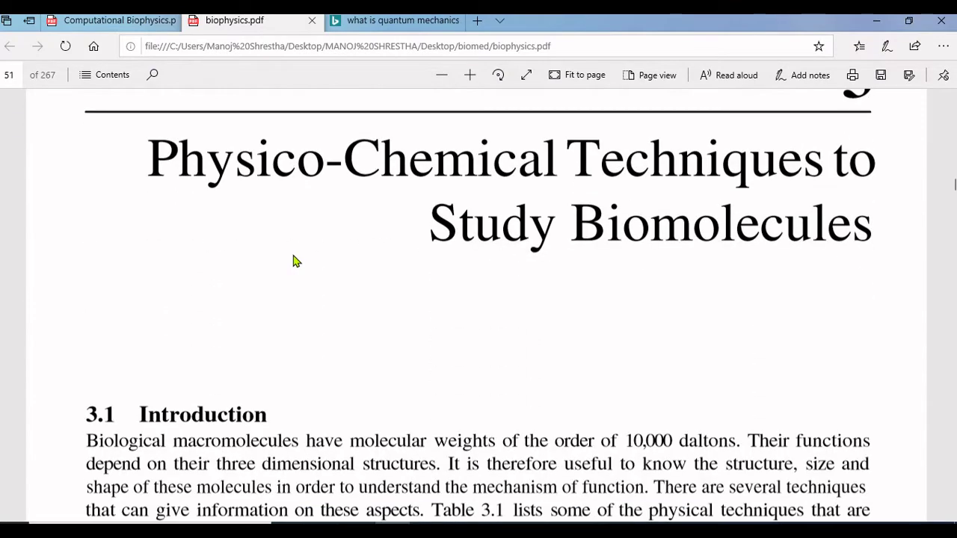
{"action": "scroll", "coordinate": [284, 351], "scroll_direction": "down", "scroll_amount": 1}
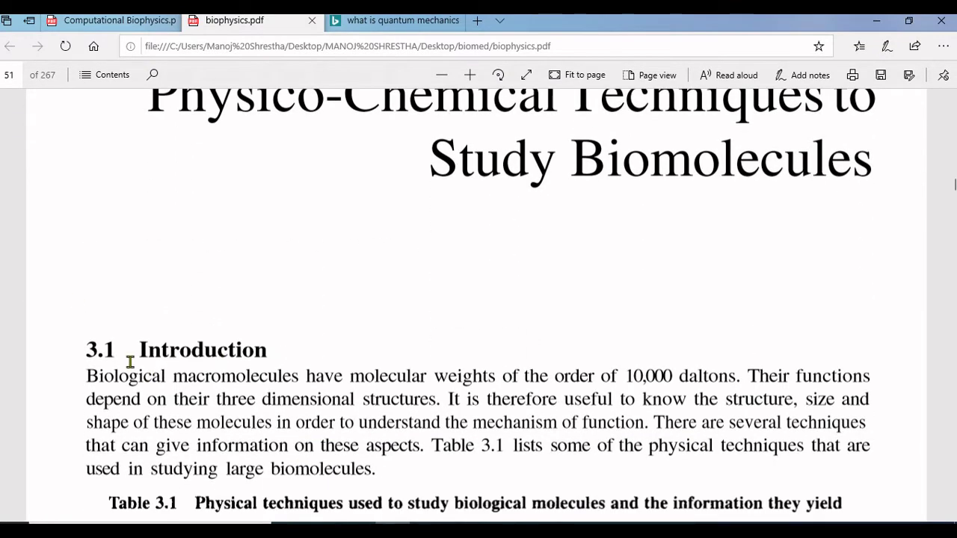
{"action": "scroll", "coordinate": [130, 362], "scroll_direction": "down", "scroll_amount": 2}
Step: Attach a new note to 'macromolecules', then take the Bing tab back to a blank new tab page
{"action": "left_click_drag", "start_coordinate": [176, 246], "coordinate": [303, 253]}
{"action": "left_click", "coordinate": [271, 273]}
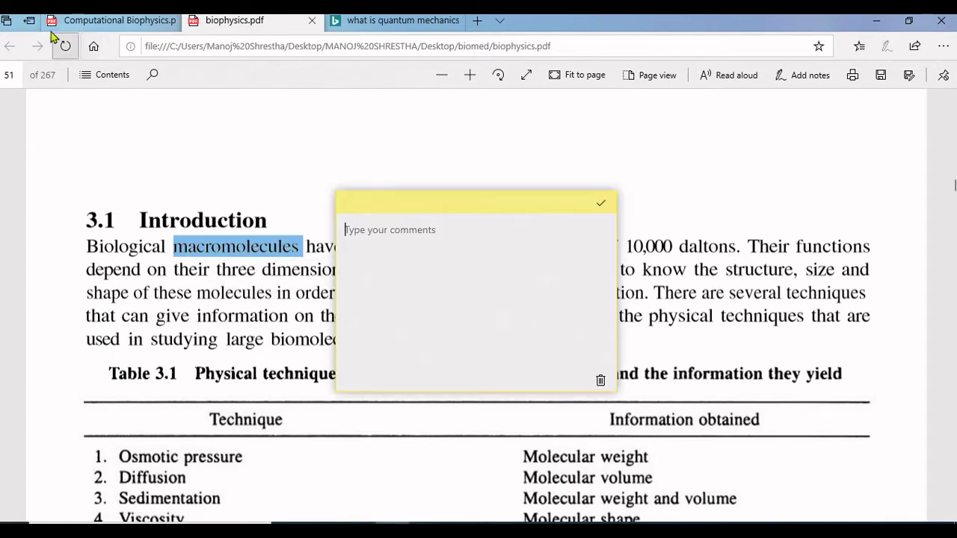
{"action": "left_click", "coordinate": [397, 20]}
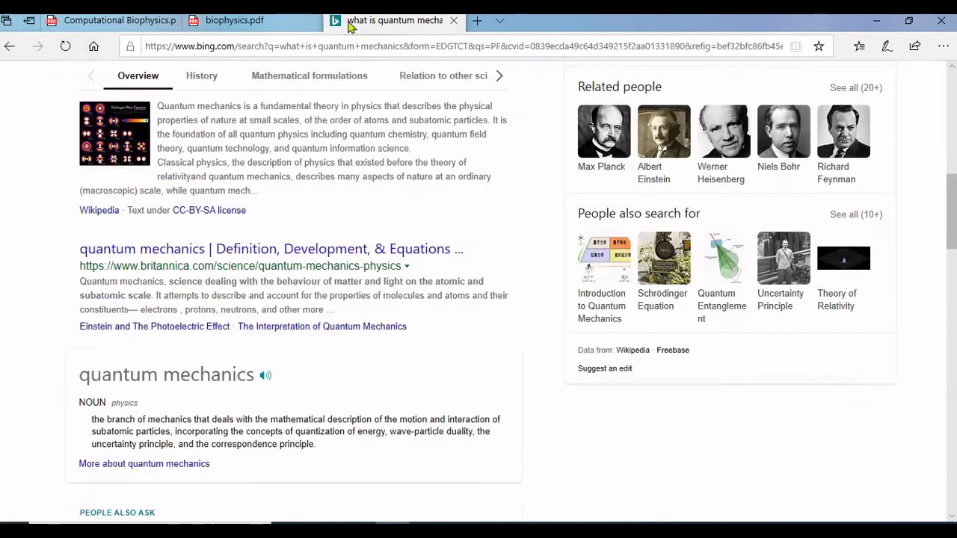
{"action": "left_click", "coordinate": [9, 46]}
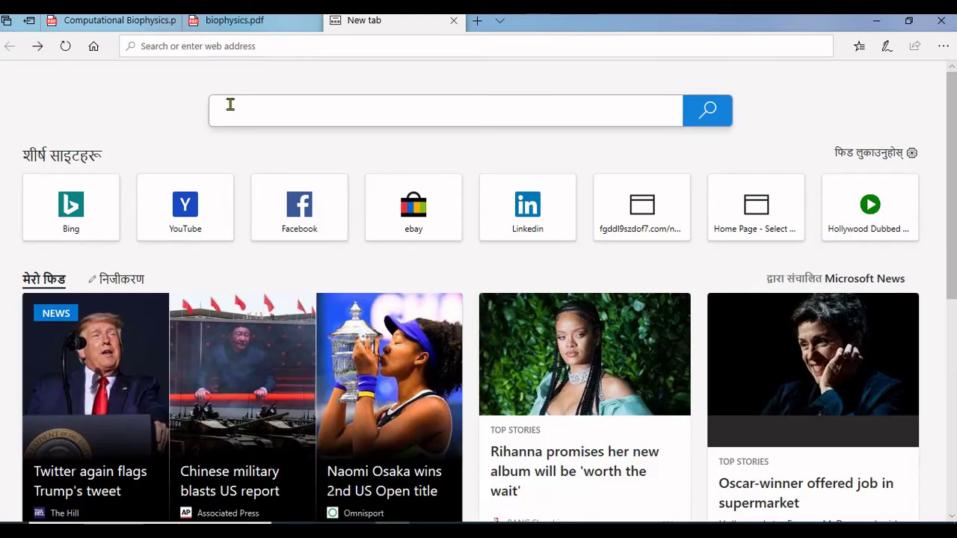
Step: Search Bing for 'what is macromolecules', fixing the misspelling
{"action": "left_click", "coordinate": [230, 104]}
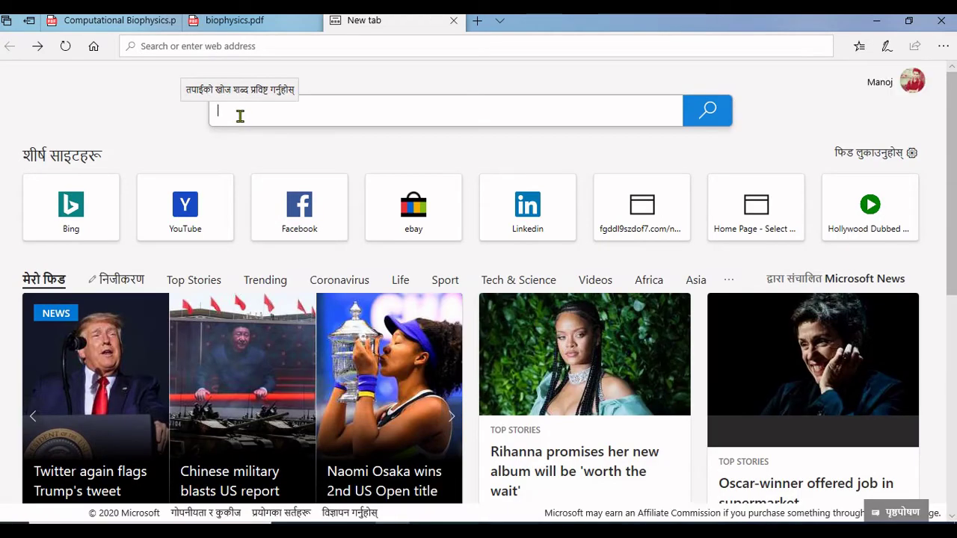
{"action": "type", "text": "what is mar"}
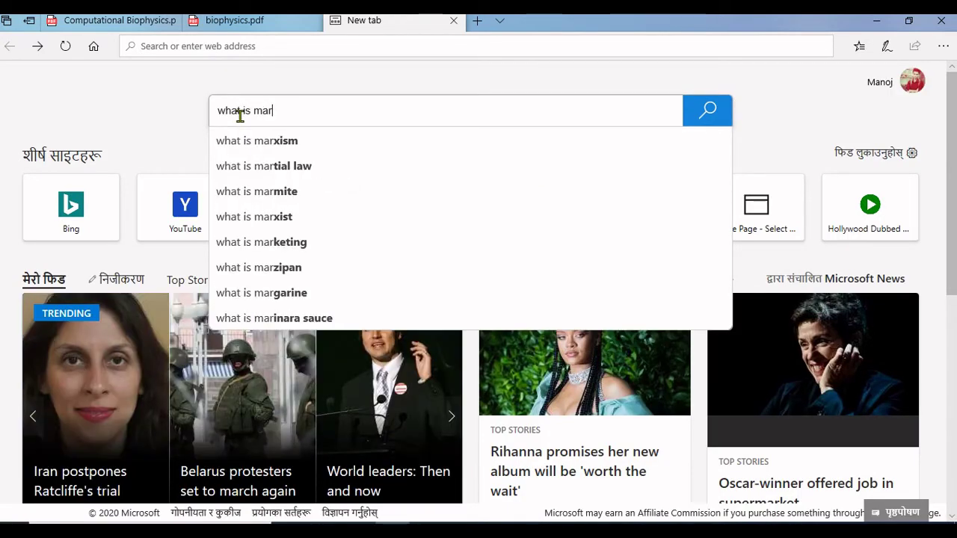
{"action": "type", "text": "romoleciles"}
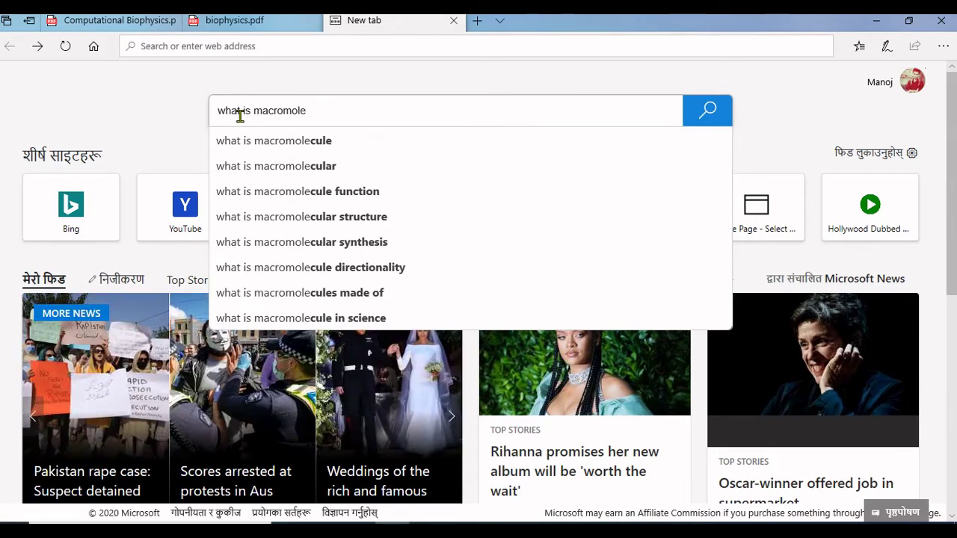
{"action": "key", "text": "BackSpace"}
{"action": "key", "text": "BackSpace"}
{"action": "key", "text": "BackSpace"}
{"action": "key", "text": "BackSpace"}
{"action": "key", "text": "BackSpace"}
{"action": "type", "text": "ules"}
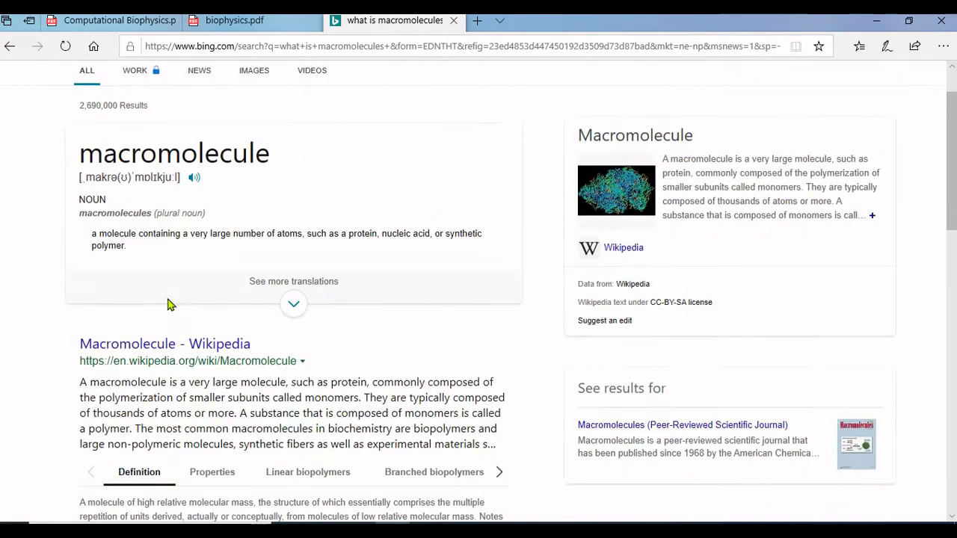
{"action": "scroll", "coordinate": [116, 282], "scroll_direction": "down", "scroll_amount": 1}
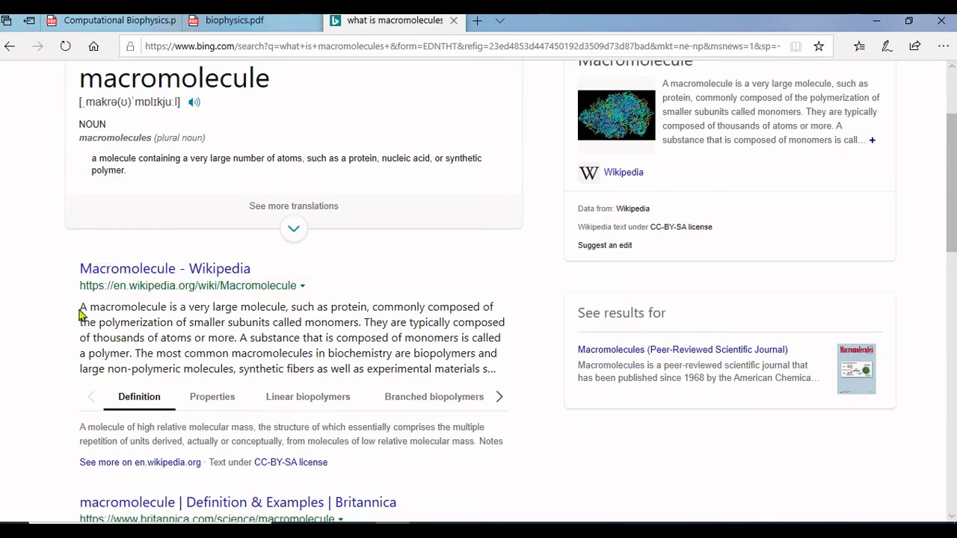
Step: Copy the Wikipedia definition of macromolecule and return to the biophysics.pdf tab
{"action": "left_click_drag", "start_coordinate": [82, 307], "coordinate": [128, 353]}
{"action": "right_click", "coordinate": [106, 332]}
{"action": "left_click", "coordinate": [125, 336]}
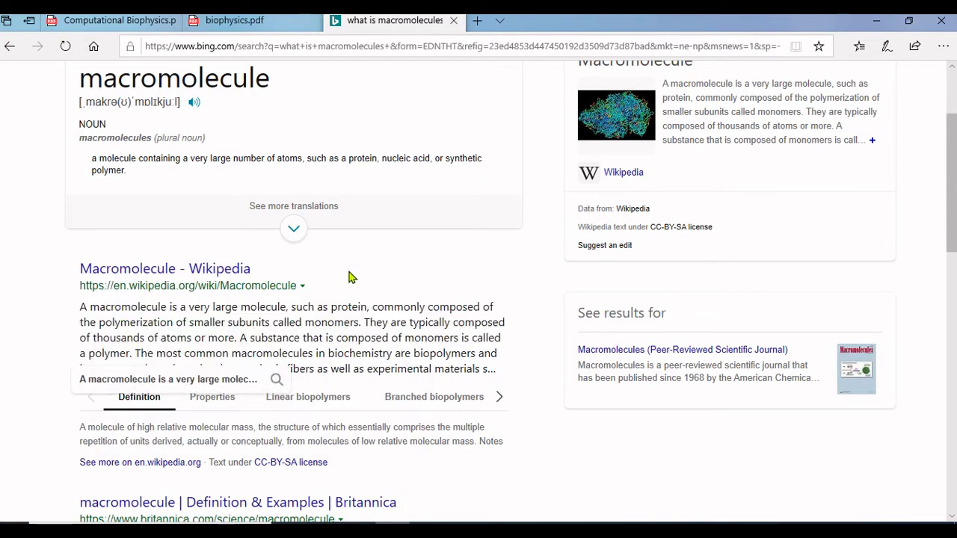
{"action": "left_click", "coordinate": [234, 20]}
Step: Fill the note with 'what is macromolecule ?' above the pasted definition and save it
{"action": "left_click", "coordinate": [390, 230]}
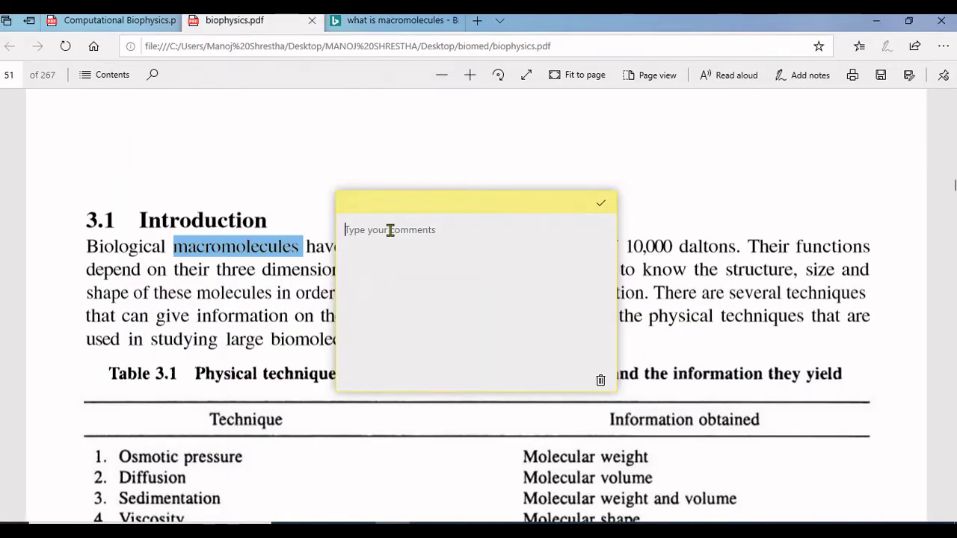
{"action": "key", "text": "ctrl+v"}
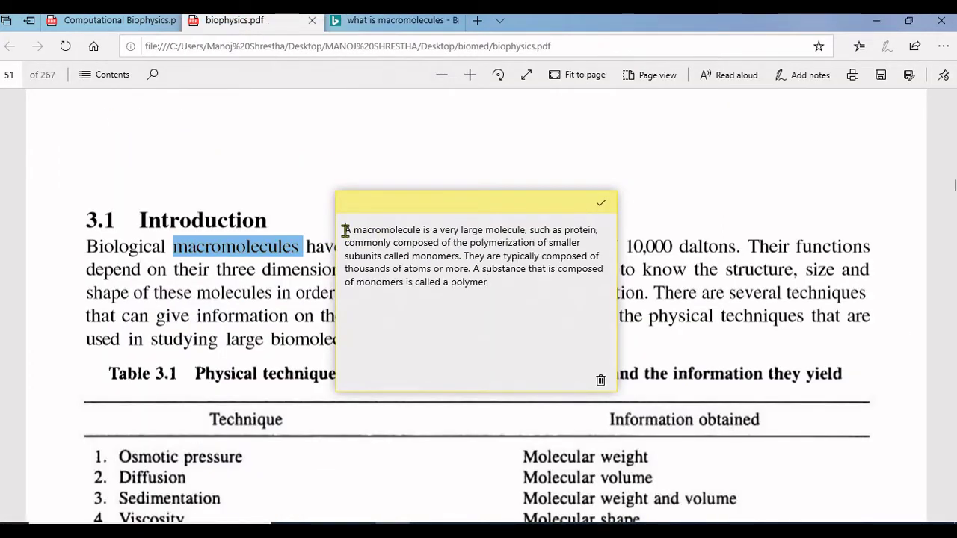
{"action": "left_click", "coordinate": [345, 230]}
{"action": "type", "text": "what is mac"}
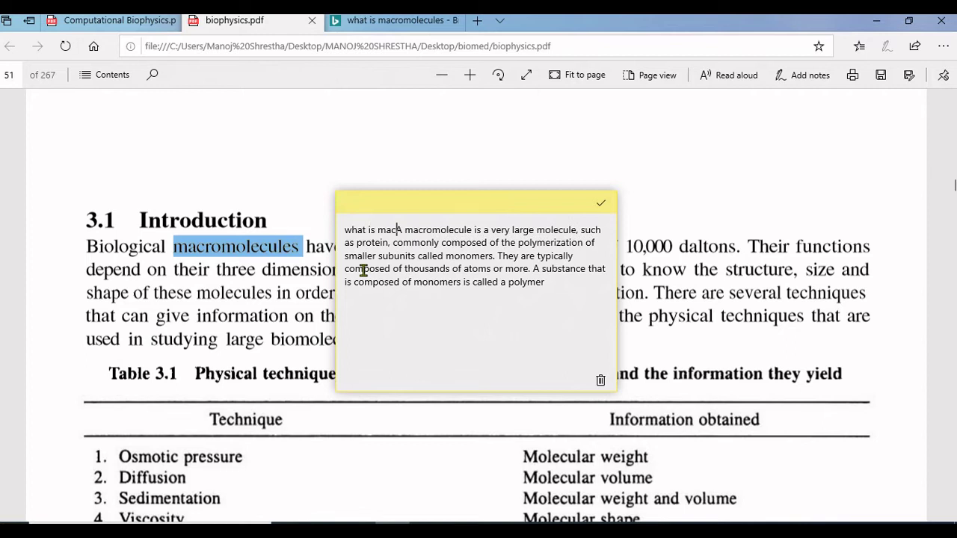
{"action": "type", "text": "romolecule ?"}
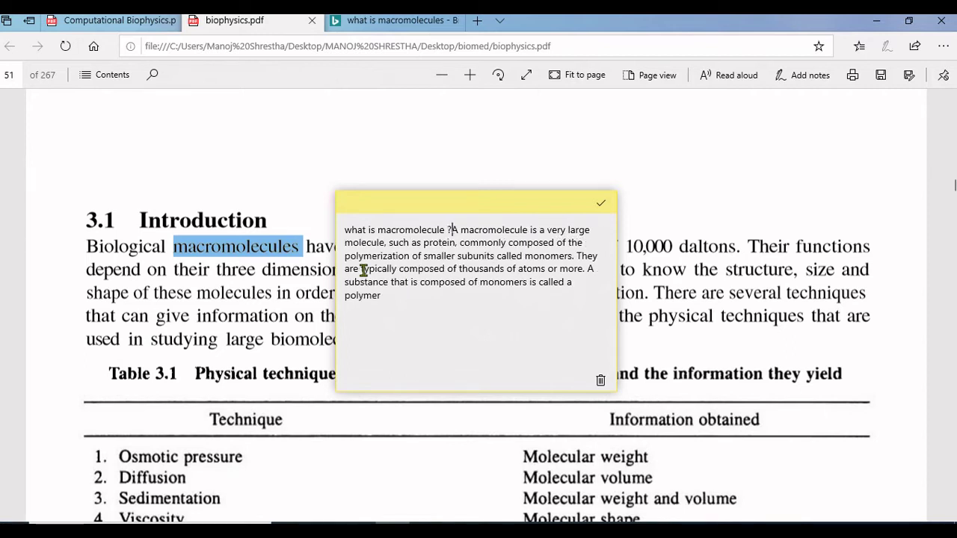
{"action": "key", "text": "Return"}
{"action": "left_click", "coordinate": [600, 202]}
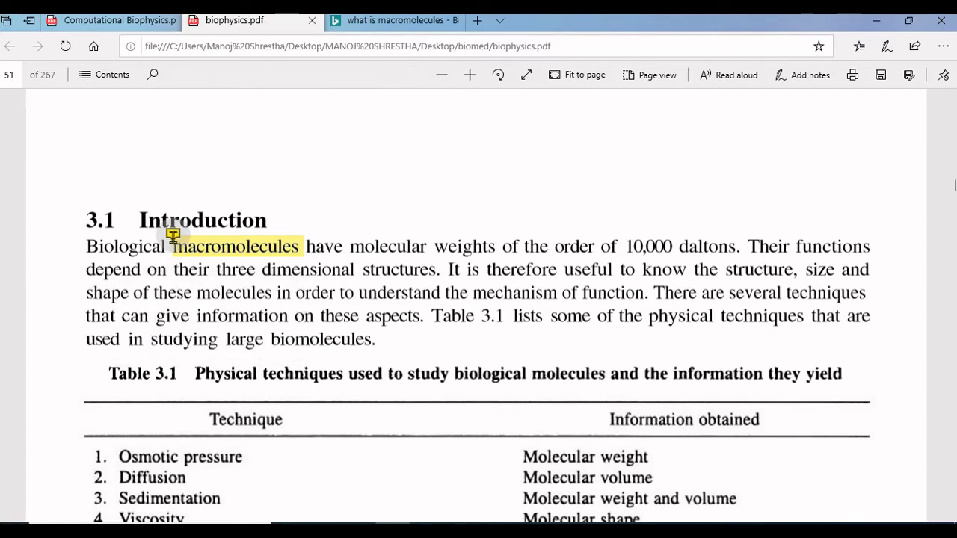
Step: Scroll back up to page 2 of biophysics.pdf
{"action": "mouse_move", "coordinate": [221, 258]}
{"action": "scroll", "coordinate": [404, 224], "scroll_direction": "down", "scroll_amount": 3}
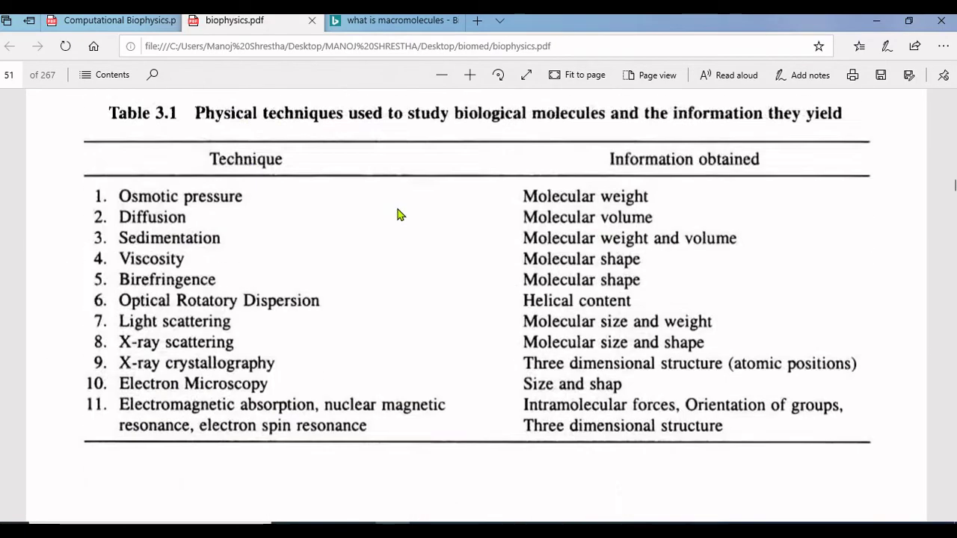
{"action": "scroll", "coordinate": [396, 215], "scroll_direction": "up", "scroll_amount": 5}
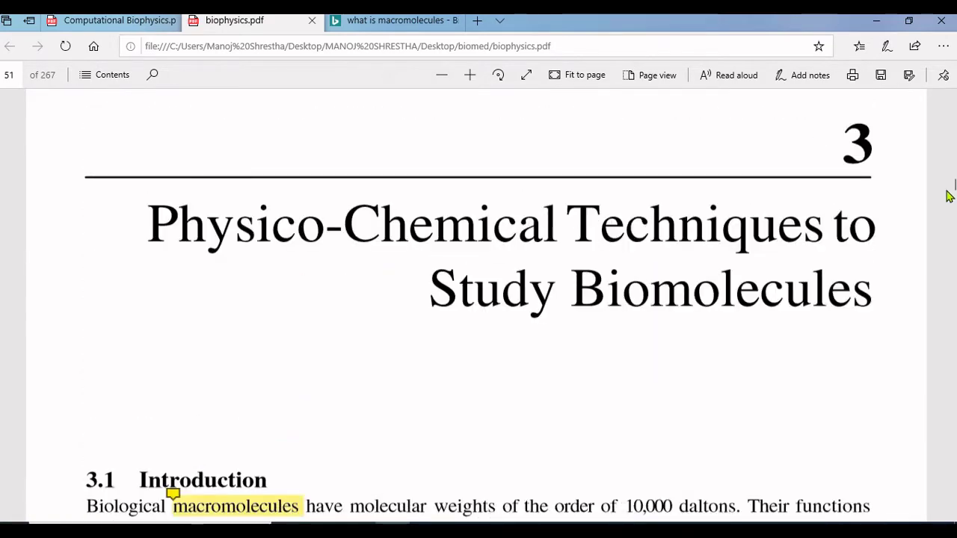
{"action": "left_click_drag", "start_coordinate": [952, 185], "coordinate": [946, 107]}
{"action": "scroll", "coordinate": [662, 246], "scroll_direction": "down", "scroll_amount": 10}
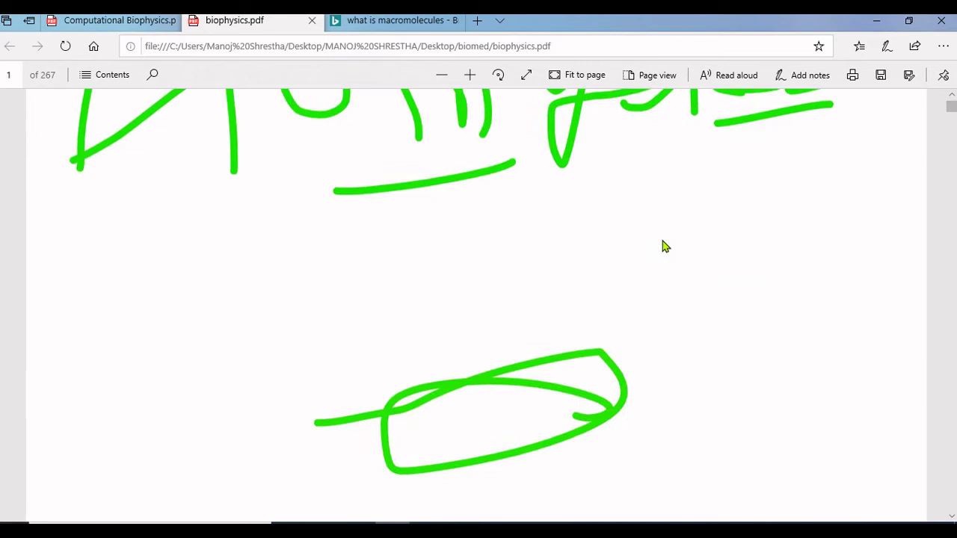
{"action": "scroll", "coordinate": [662, 246], "scroll_direction": "down", "scroll_amount": 2}
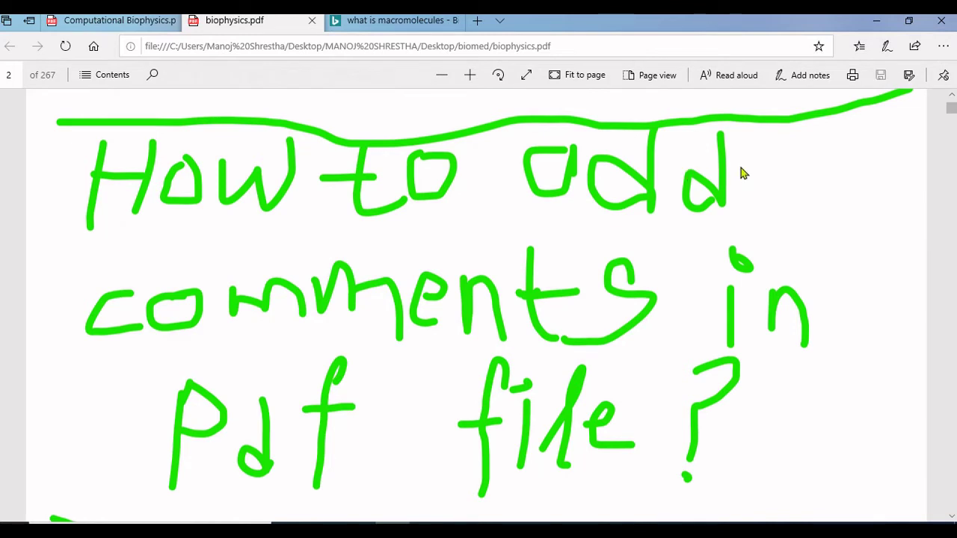
Step: Close Edge and all its tabs, confirming 'Close all' after one cancelled attempt
{"action": "left_click", "coordinate": [943, 22]}
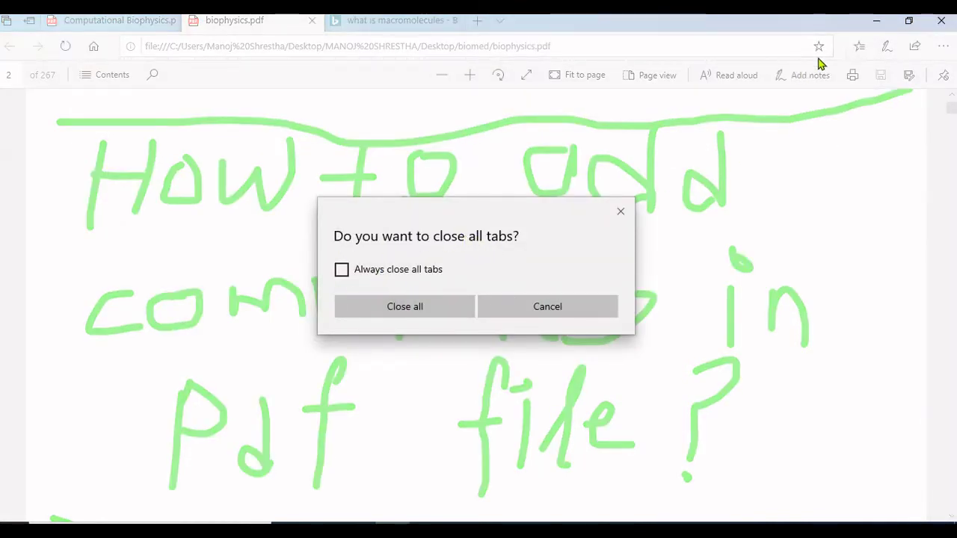
{"action": "left_click", "coordinate": [601, 306]}
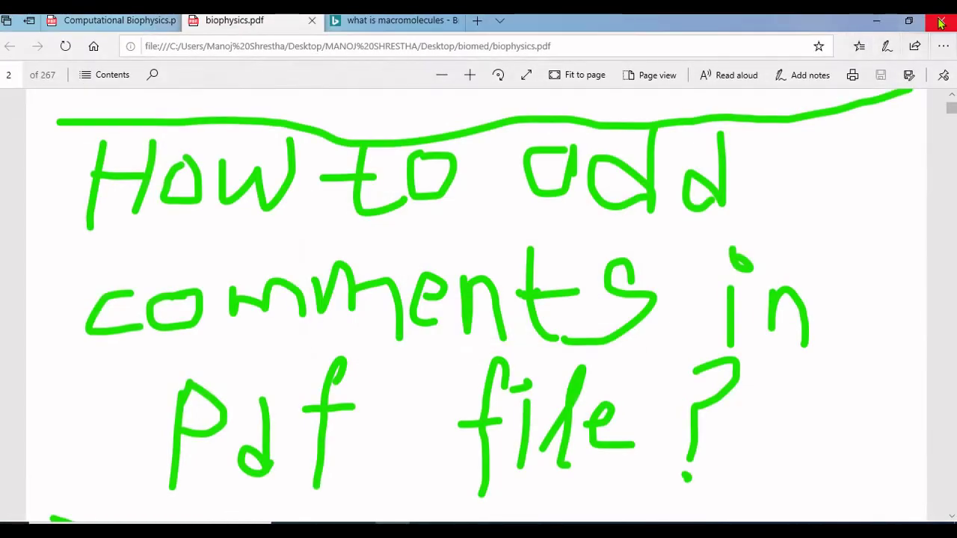
{"action": "left_click", "coordinate": [940, 23]}
{"action": "left_click", "coordinate": [376, 306]}
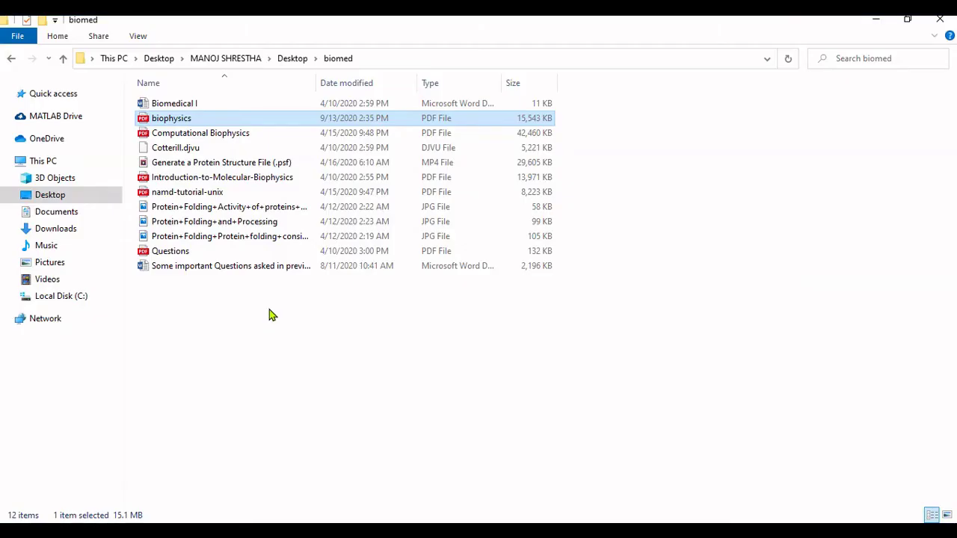
Step: Open the biophysics PDF from the biomed folder in Edge
{"action": "left_click", "coordinate": [180, 110]}
{"action": "left_click", "coordinate": [179, 119]}
{"action": "double_click", "coordinate": [179, 121]}
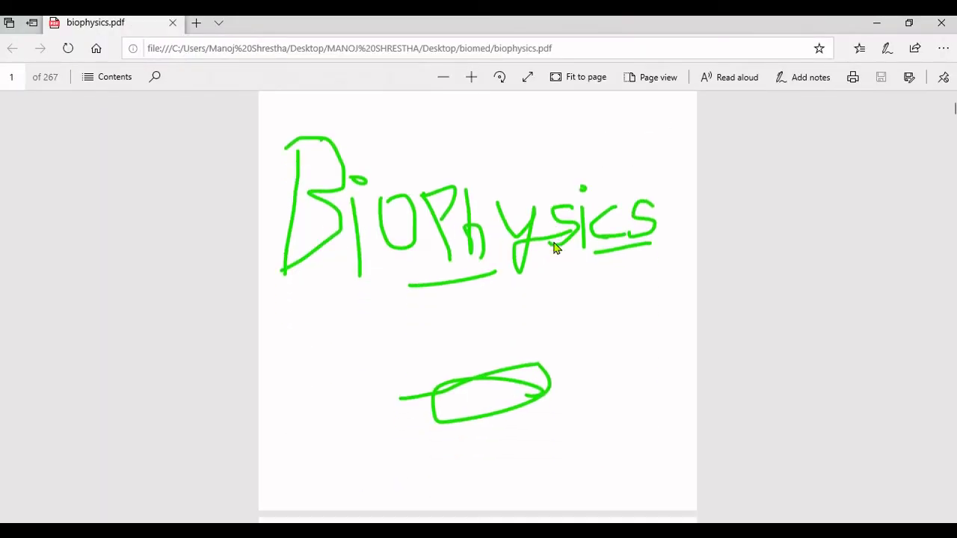
Step: Scroll down to the Contents pages of the reopened biophysics.pdf
{"action": "scroll", "coordinate": [553, 248], "scroll_direction": "down", "scroll_amount": 6}
{"action": "scroll", "coordinate": [478, 215], "scroll_direction": "up", "scroll_amount": 2}
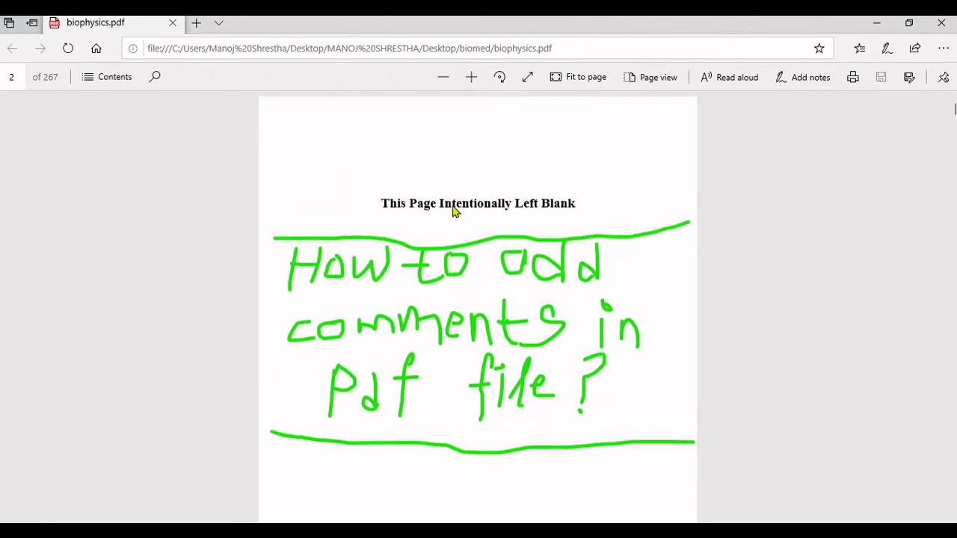
{"action": "scroll", "coordinate": [322, 318], "scroll_direction": "down", "scroll_amount": 5}
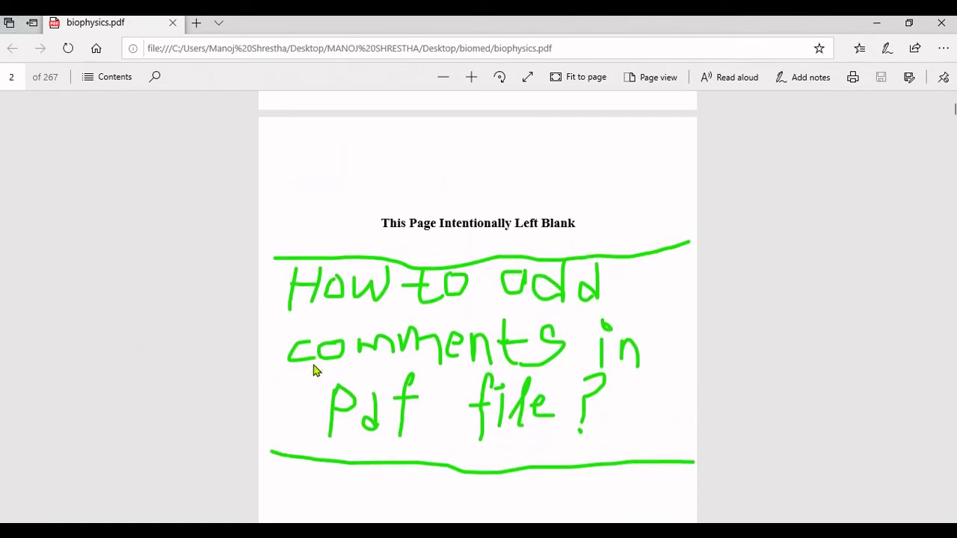
{"action": "scroll", "coordinate": [322, 315], "scroll_direction": "down", "scroll_amount": 10}
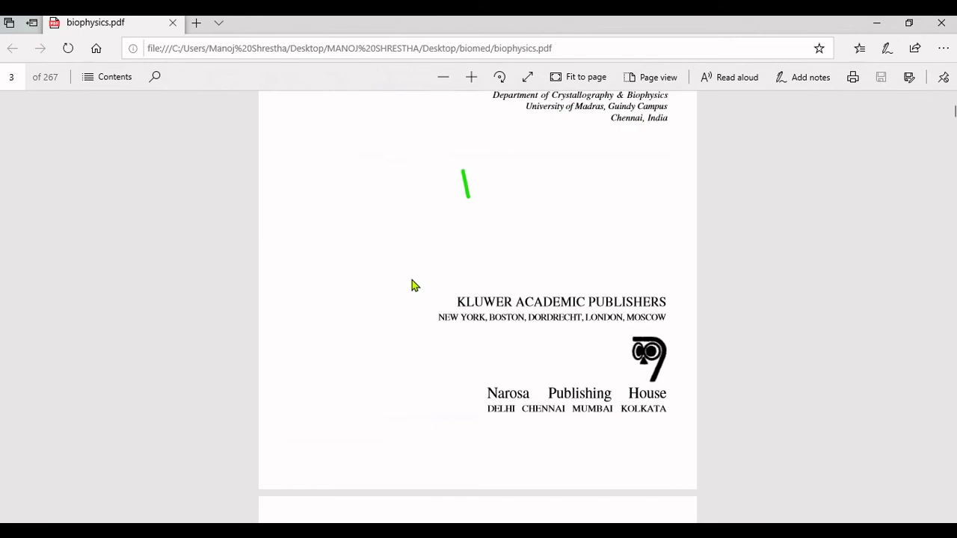
{"action": "scroll", "coordinate": [648, 233], "scroll_direction": "down", "scroll_amount": 12}
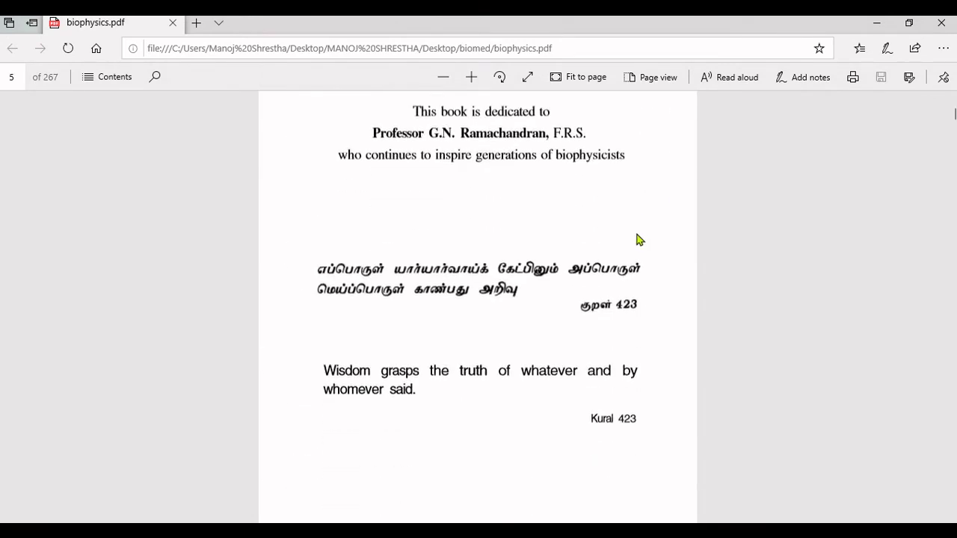
{"action": "scroll", "coordinate": [634, 240], "scroll_direction": "down", "scroll_amount": 8}
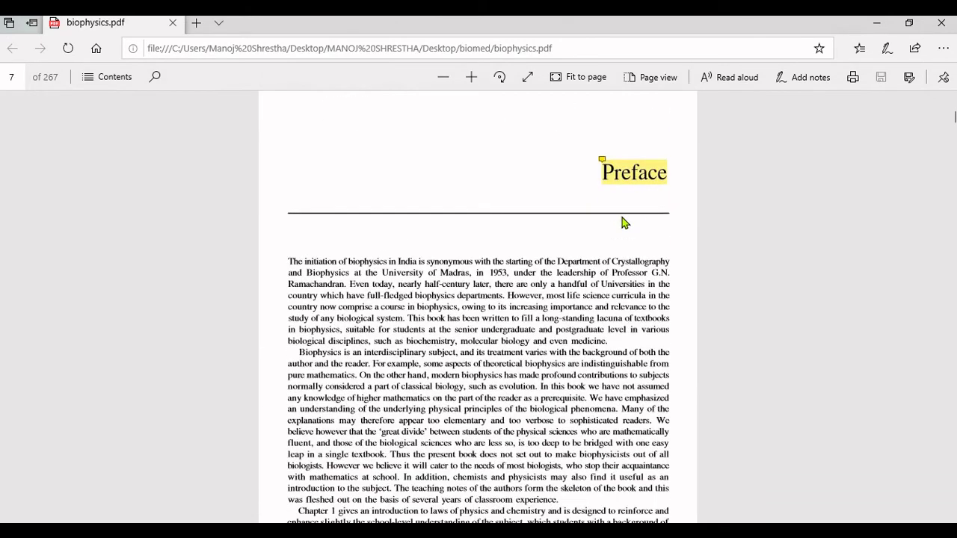
{"action": "scroll", "coordinate": [573, 250], "scroll_direction": "down", "scroll_amount": 15}
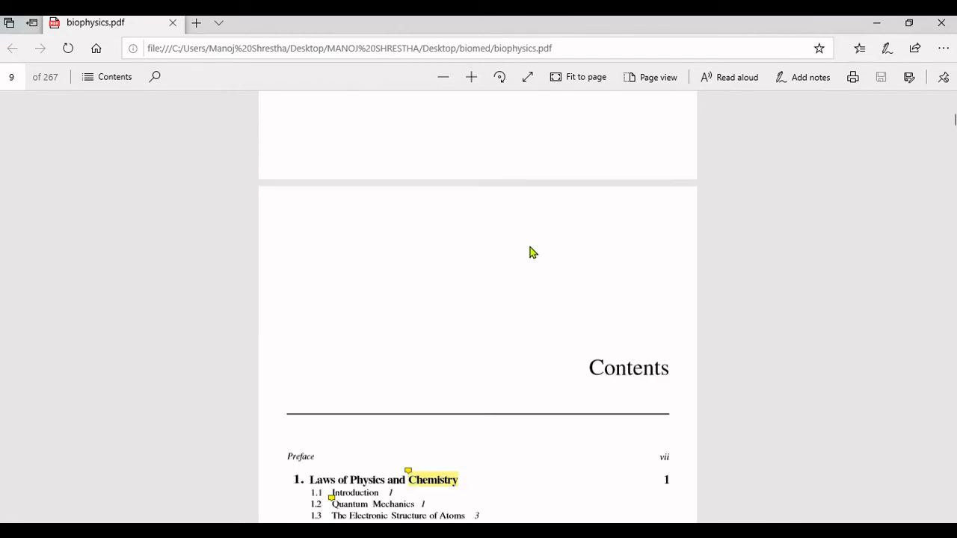
{"action": "scroll", "coordinate": [421, 226], "scroll_direction": "up", "scroll_amount": 3}
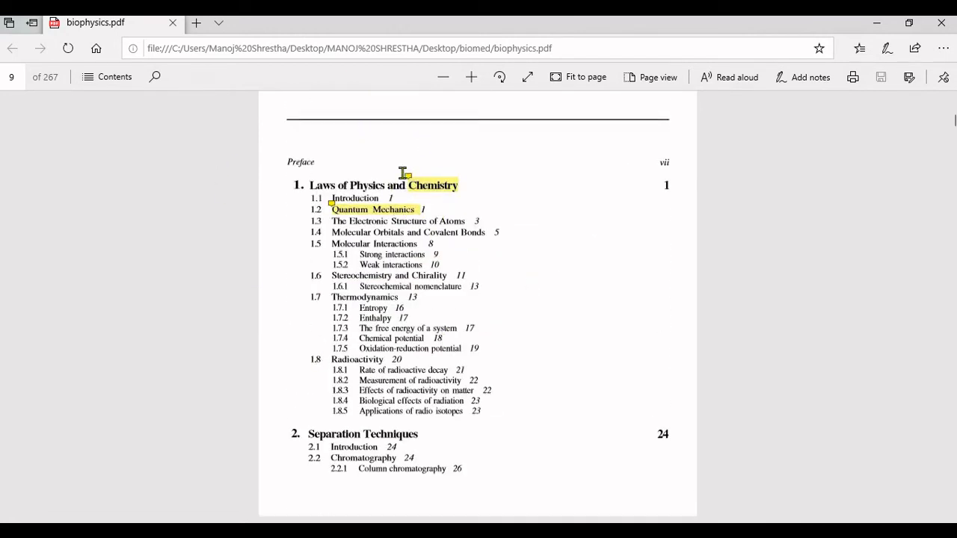
Step: Read the notes by Chemistry, Quantum Mechanics and 8.7 ('NMR means Nuclear Magnetic Resonance.')
{"action": "mouse_move", "coordinate": [408, 180]}
{"action": "mouse_move", "coordinate": [331, 204]}
{"action": "scroll", "coordinate": [447, 303], "scroll_direction": "down", "scroll_amount": 15}
{"action": "scroll", "coordinate": [447, 292], "scroll_direction": "down", "scroll_amount": 8}
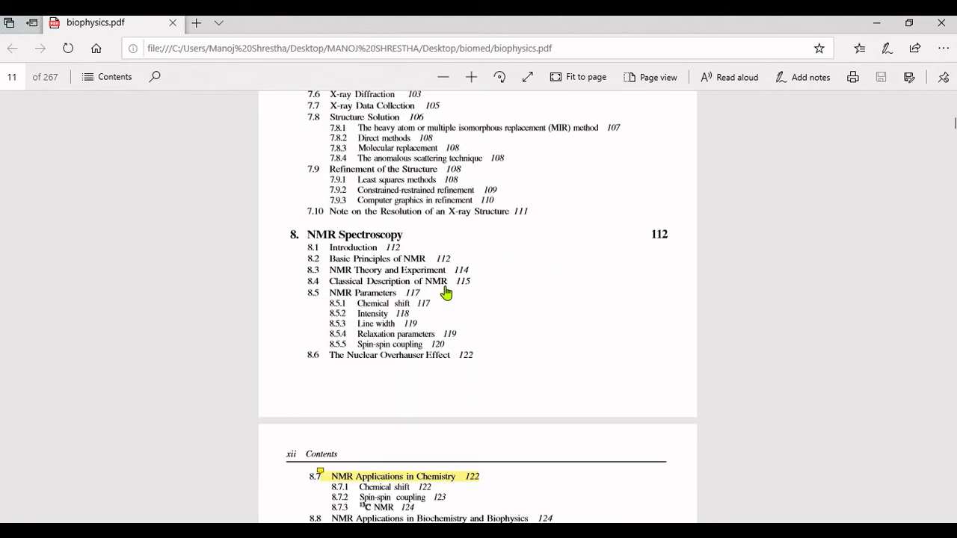
{"action": "mouse_move", "coordinate": [321, 284]}
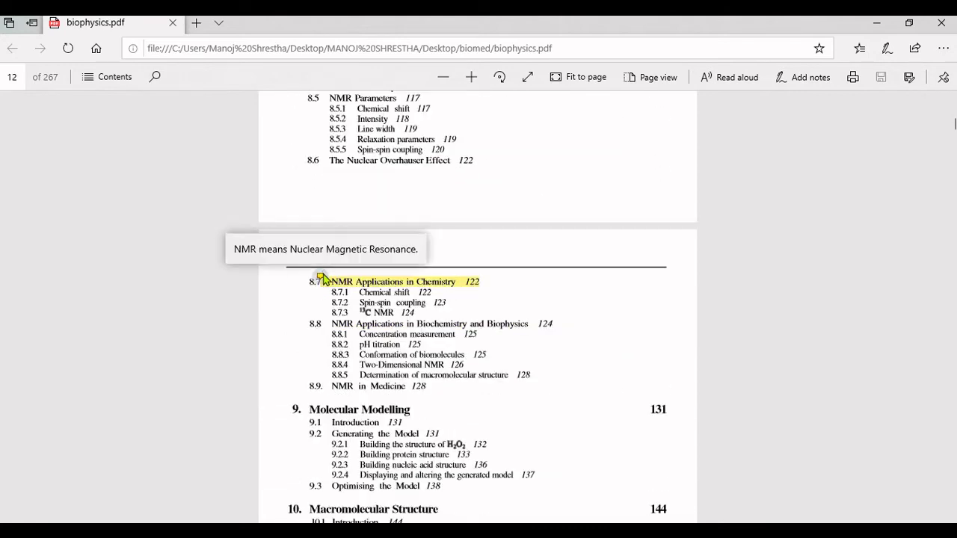
Step: Scroll to page 17 and select the heading '1.3 The Electronic Structure of Atoms'
{"action": "scroll", "coordinate": [322, 276], "scroll_direction": "down", "scroll_amount": 15}
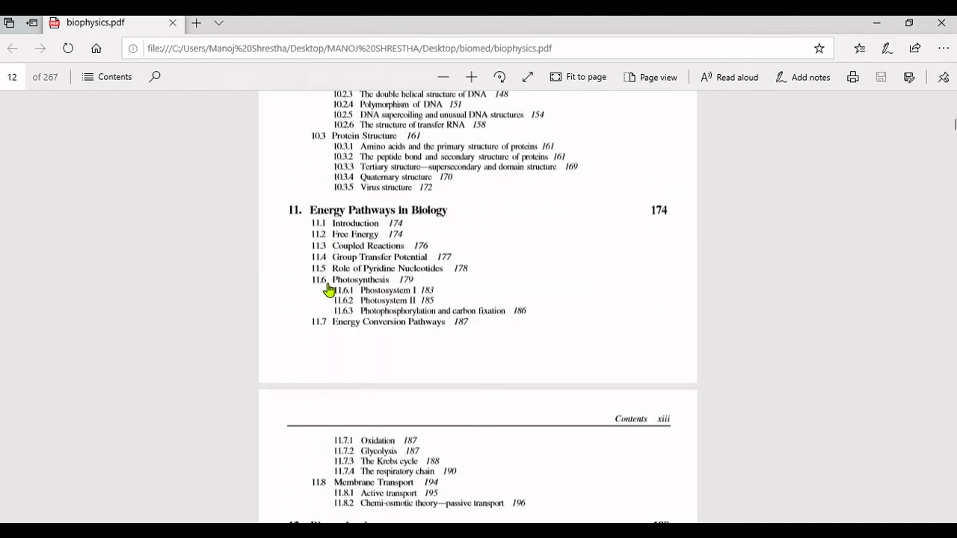
{"action": "scroll", "coordinate": [329, 286], "scroll_direction": "down", "scroll_amount": 20}
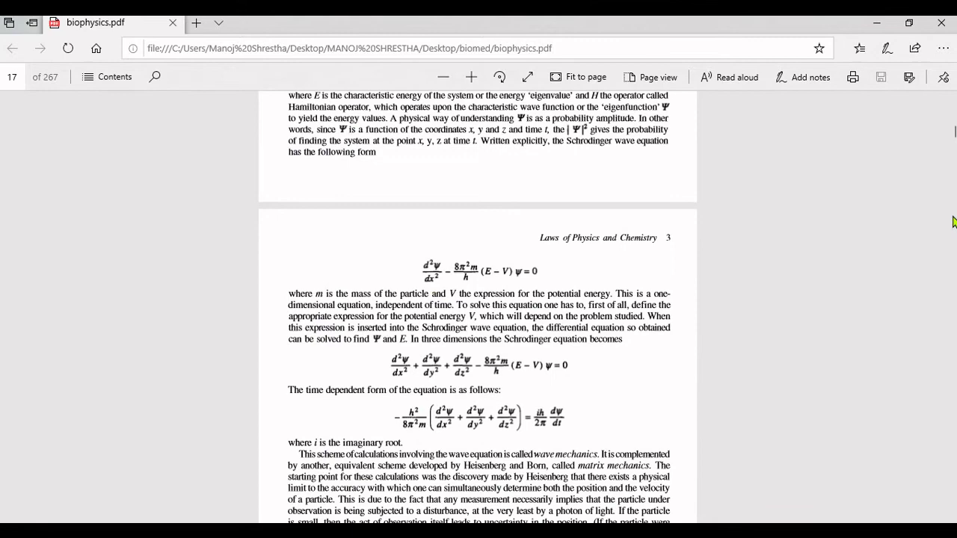
{"action": "scroll", "coordinate": [954, 222], "scroll_direction": "down", "scroll_amount": 5}
{"action": "scroll", "coordinate": [955, 216], "scroll_direction": "down", "scroll_amount": 4}
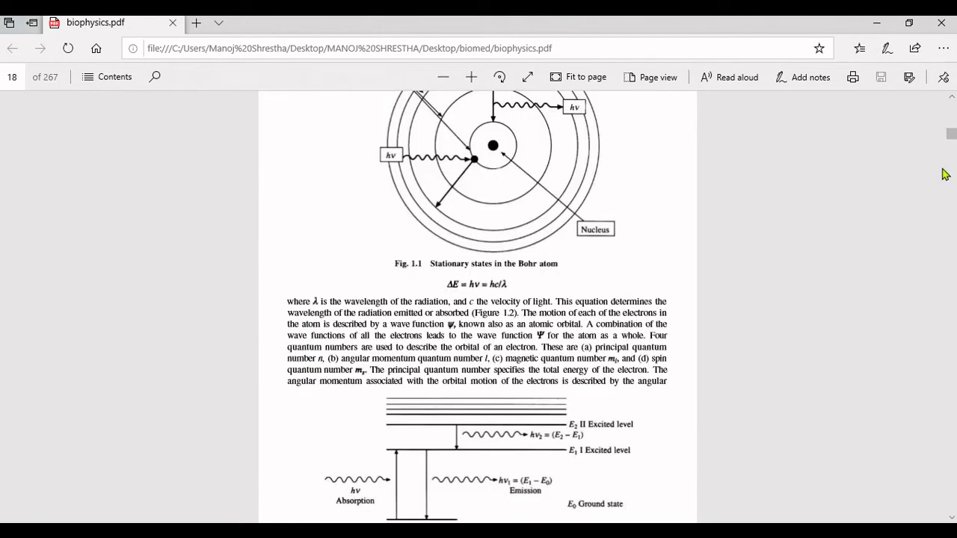
{"action": "scroll", "coordinate": [951, 134], "scroll_direction": "up", "scroll_amount": 4}
{"action": "scroll", "coordinate": [434, 241], "scroll_direction": "down", "scroll_amount": 1}
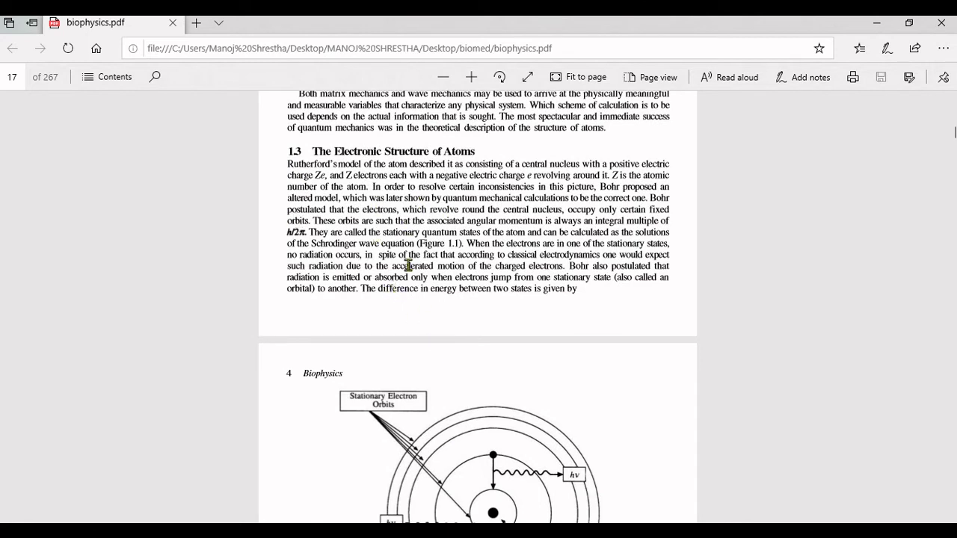
{"action": "left_click_drag", "start_coordinate": [333, 153], "coordinate": [467, 150]}
{"action": "scroll", "coordinate": [480, 152], "scroll_direction": "down", "scroll_amount": 3}
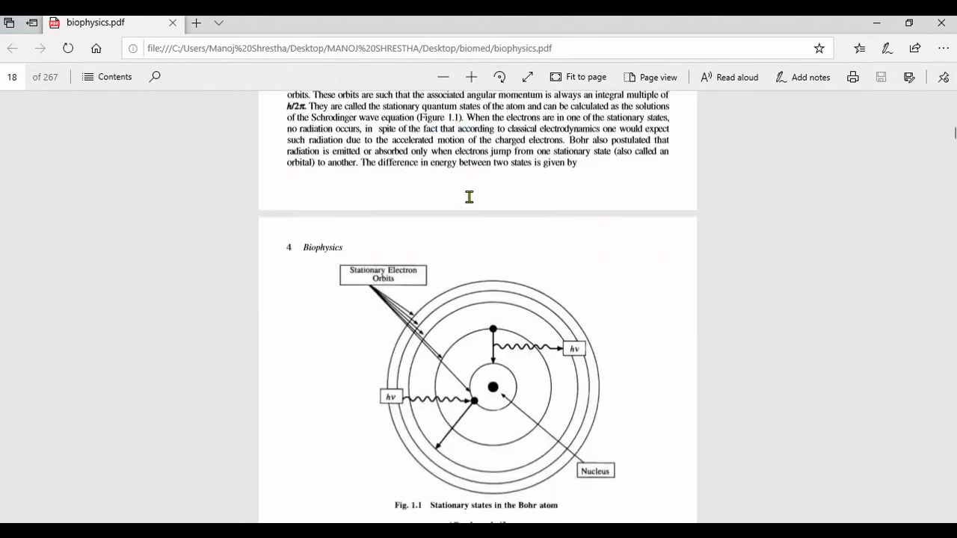
{"action": "scroll", "coordinate": [336, 284], "scroll_direction": "up", "scroll_amount": 4}
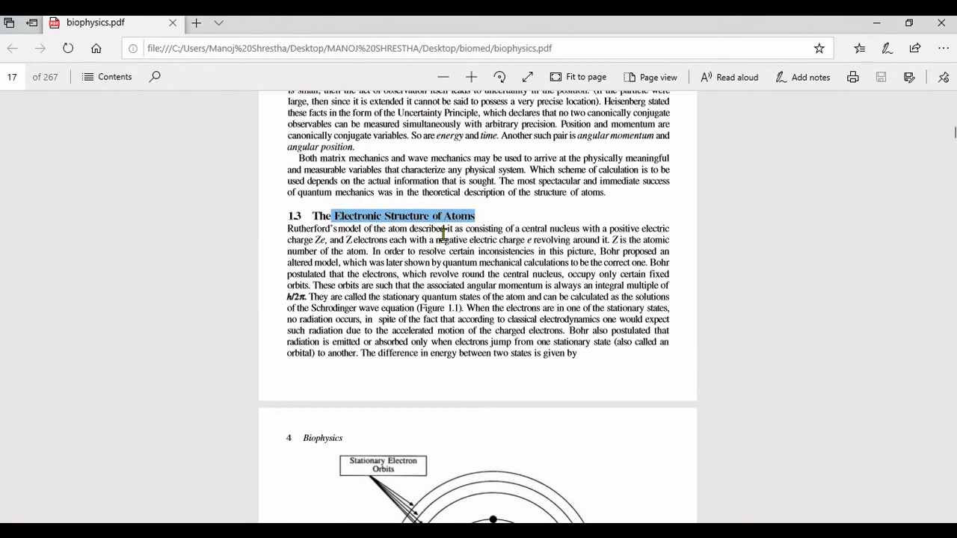
{"action": "scroll", "coordinate": [414, 226], "scroll_direction": "up", "scroll_amount": 1}
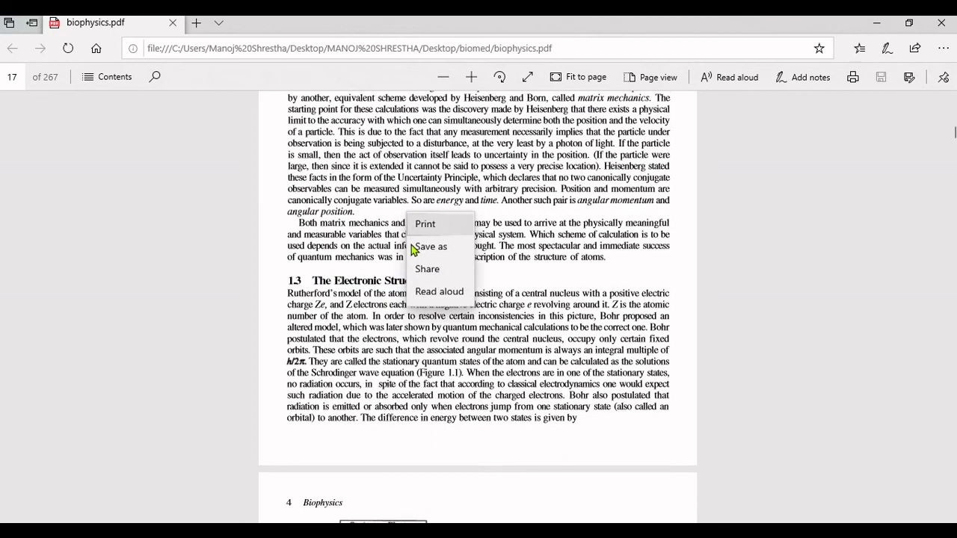
Step: Add and confirm a yellow note on the 'Electronic Structure of Atoms' heading
{"action": "left_click", "coordinate": [334, 282]}
{"action": "left_click_drag", "start_coordinate": [334, 282], "coordinate": [479, 284]}
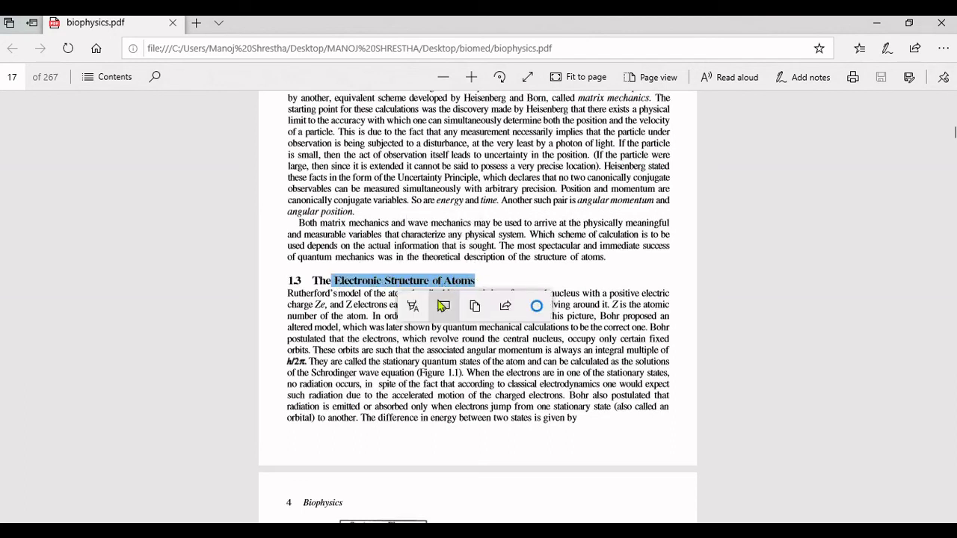
{"action": "left_click", "coordinate": [442, 307]}
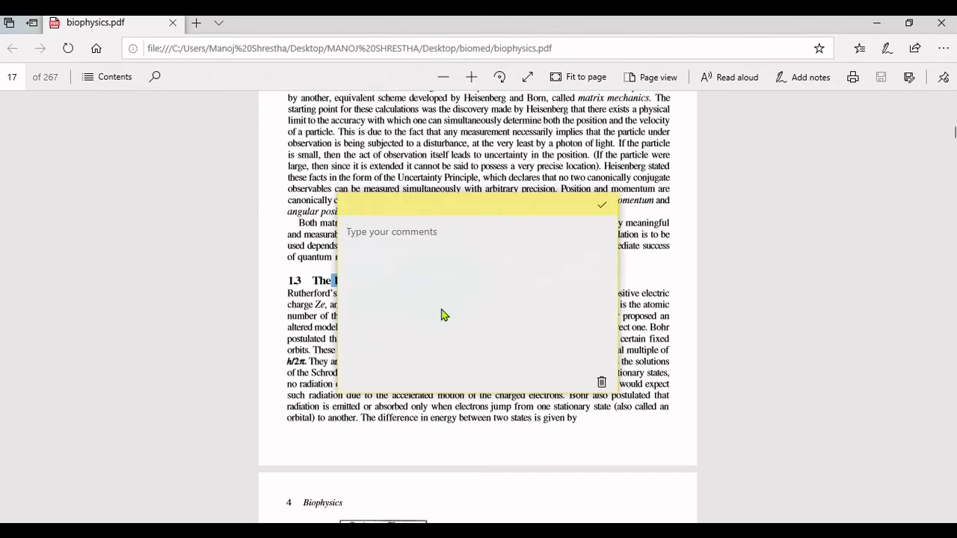
{"action": "left_click", "coordinate": [602, 204]}
{"action": "scroll", "coordinate": [452, 290], "scroll_direction": "down", "scroll_amount": 5}
{"action": "scroll", "coordinate": [452, 290], "scroll_direction": "down", "scroll_amount": 10}
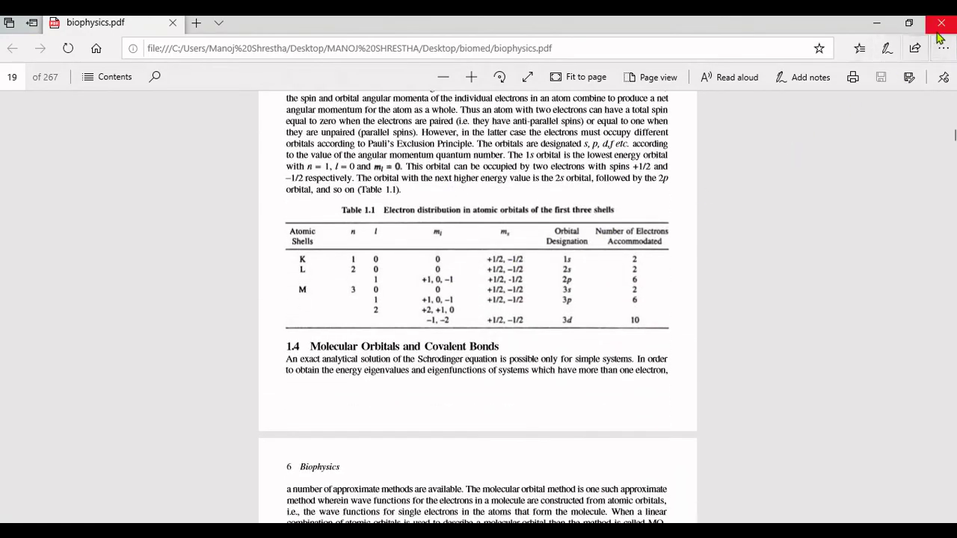
Step: Drag the scrollbar to the top and scroll to page 2's handwritten 'How to add comments in pdf file?'
{"action": "scroll", "coordinate": [390, 384], "scroll_direction": "down", "scroll_amount": 8}
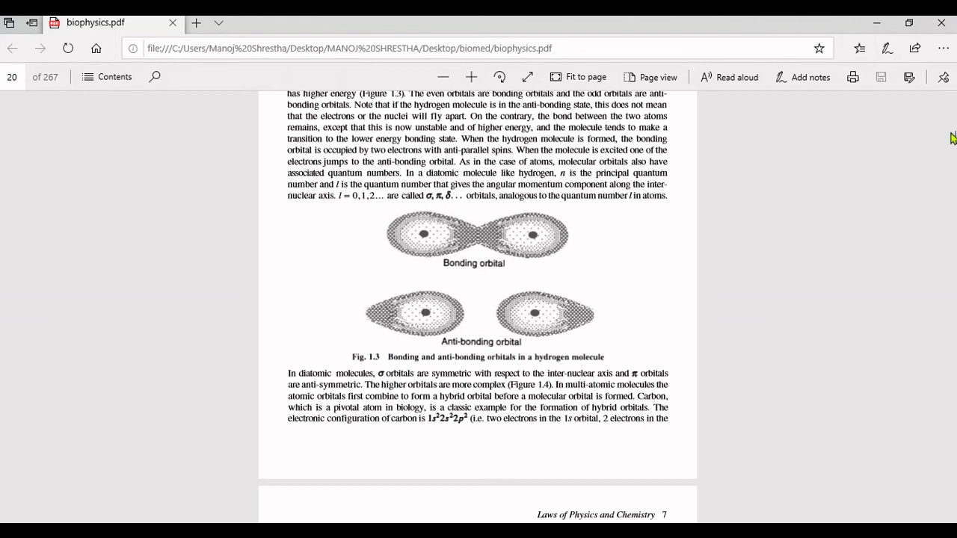
{"action": "left_click_drag", "start_coordinate": [952, 138], "coordinate": [952, 115]}
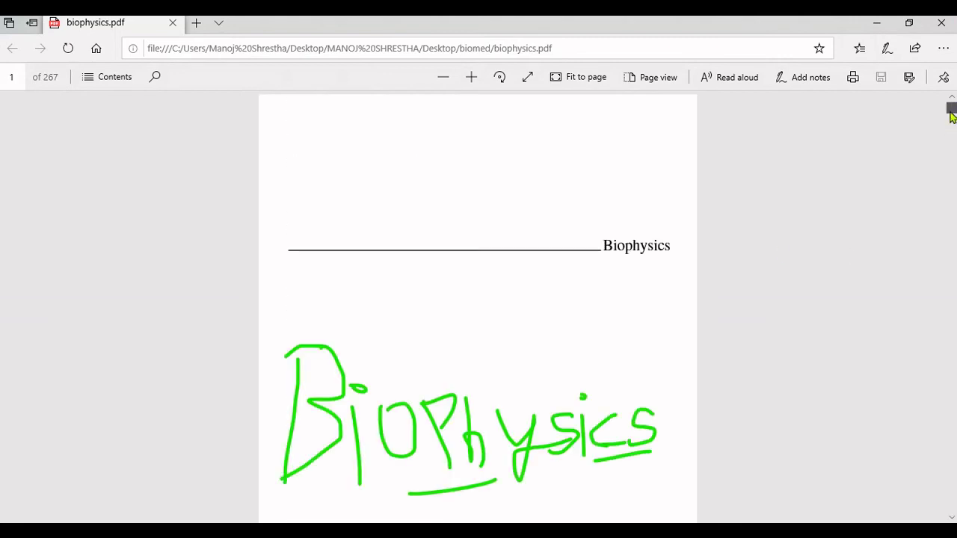
{"action": "scroll", "coordinate": [396, 375], "scroll_direction": "down", "scroll_amount": 8}
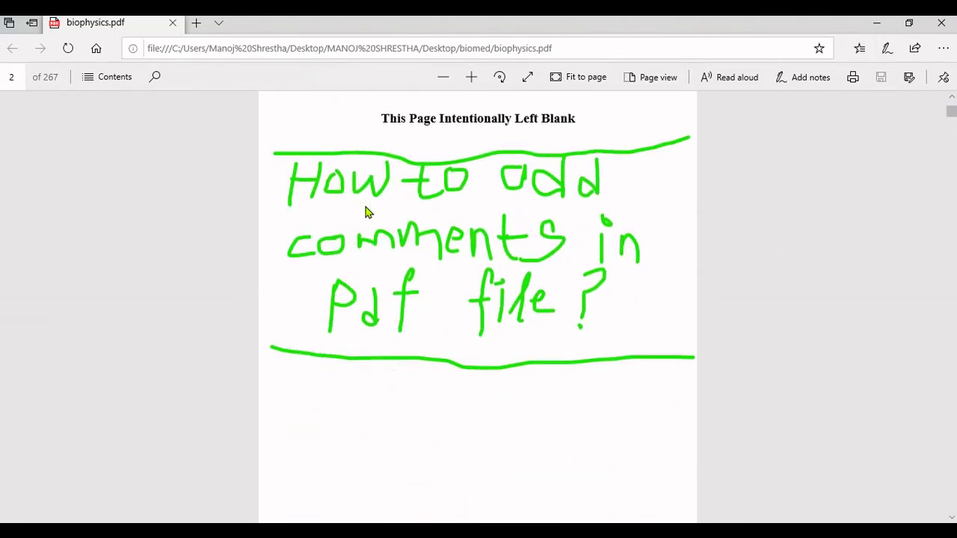